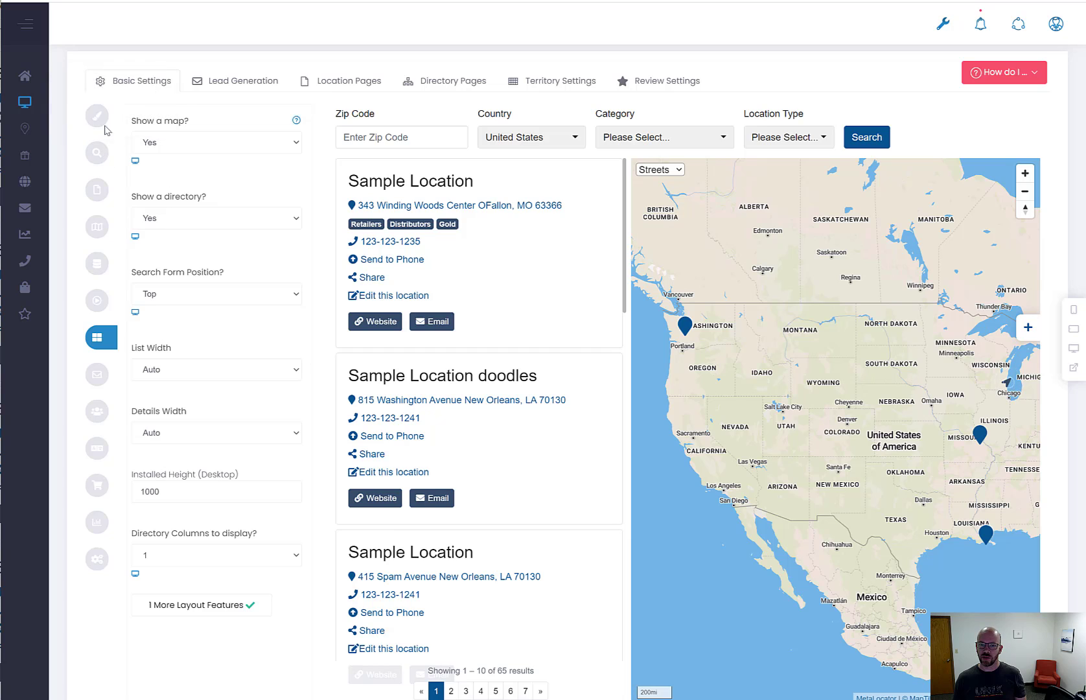
# Step through the Style & Color and Search Form settings to reach Results
pyautogui.click(98, 127)
pyautogui.click(98, 162)
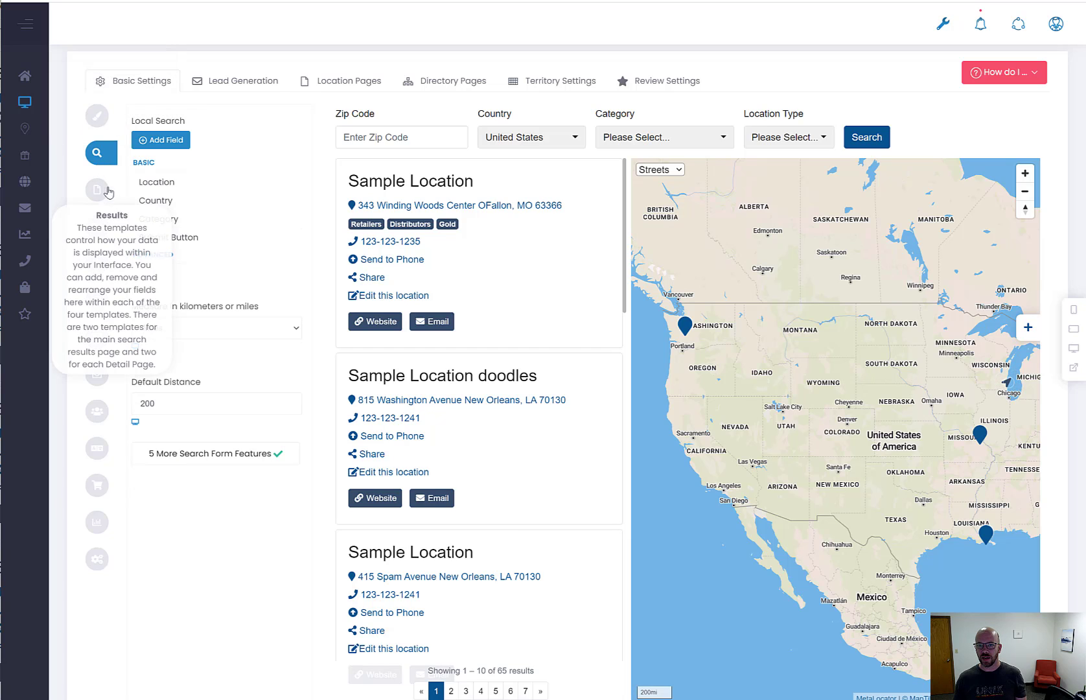
pyautogui.click(97, 189)
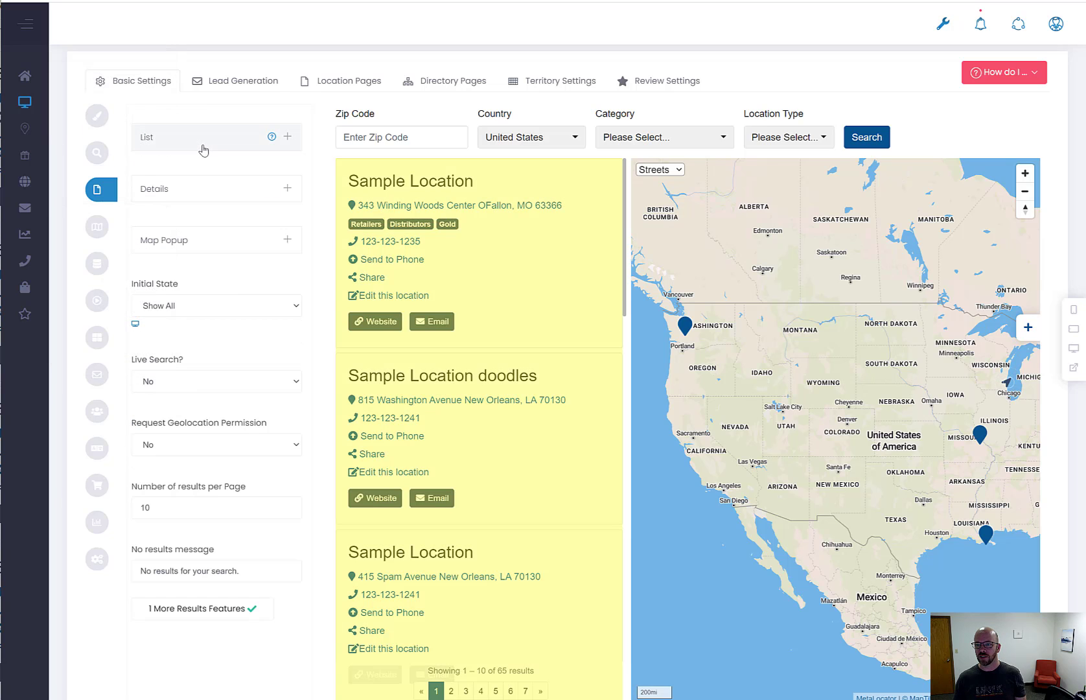
# Expand the List field tree, preview and close the Sample Location edit form, then collapse the tree
pyautogui.click(203, 146)
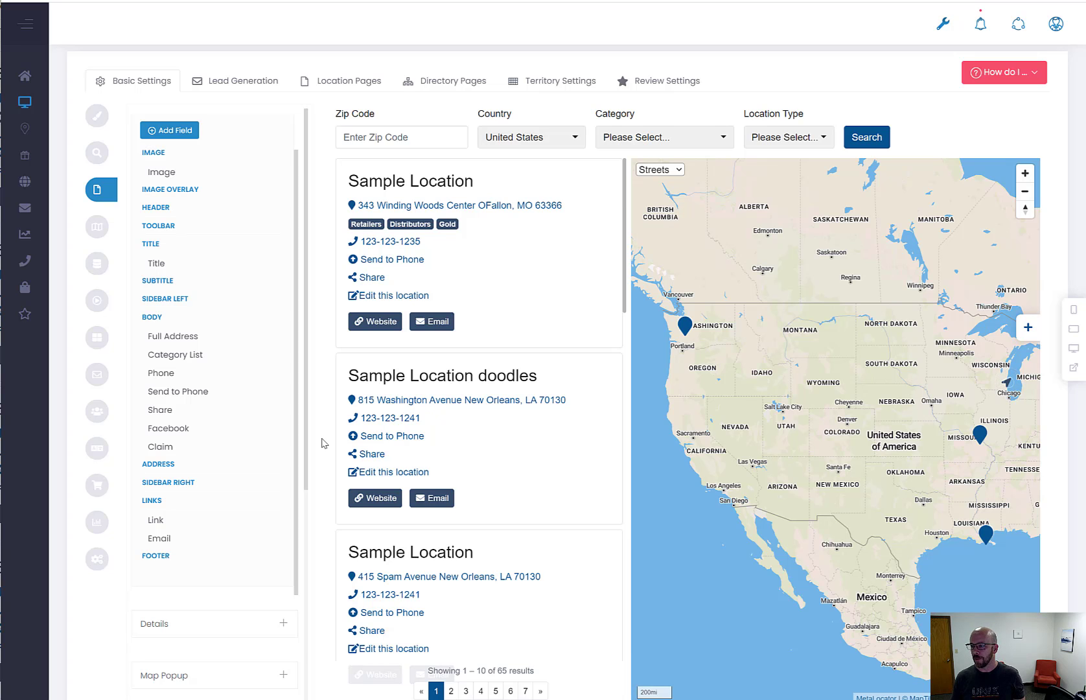
pyautogui.click(381, 296)
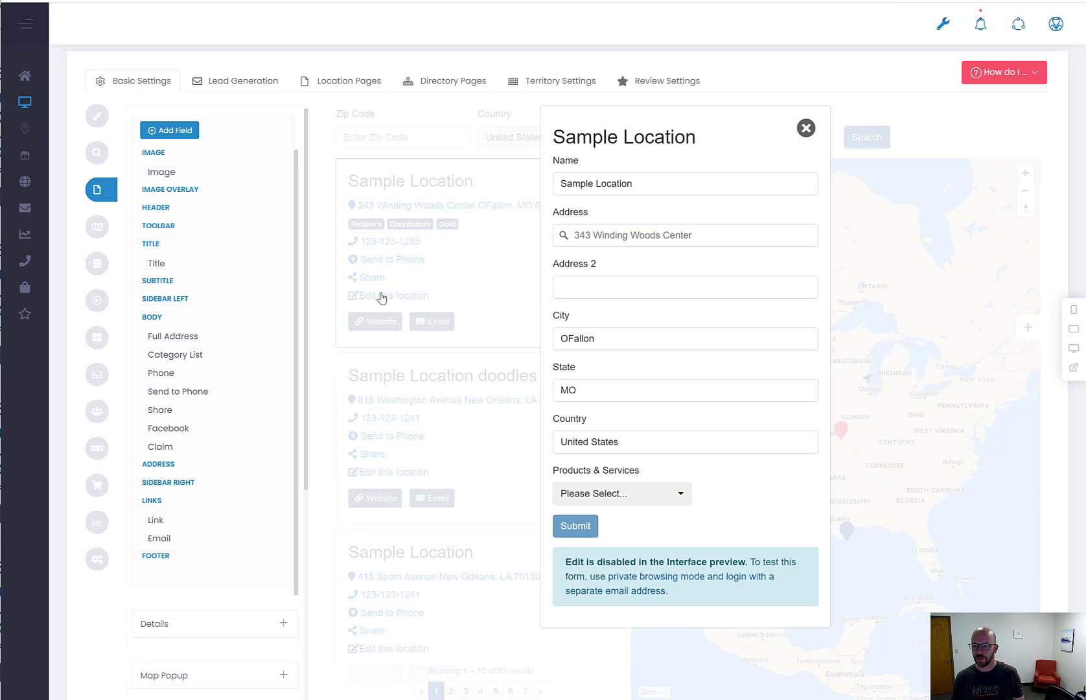
pyautogui.click(811, 133)
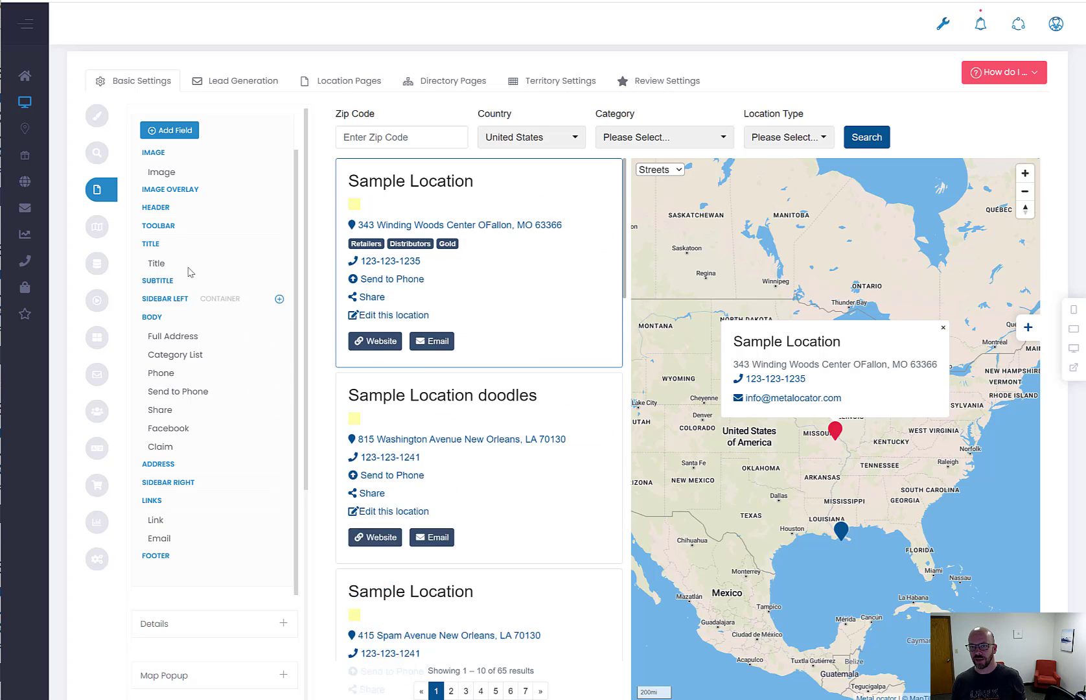
pyautogui.scroll(2, 266, 168)
pyautogui.click(285, 138)
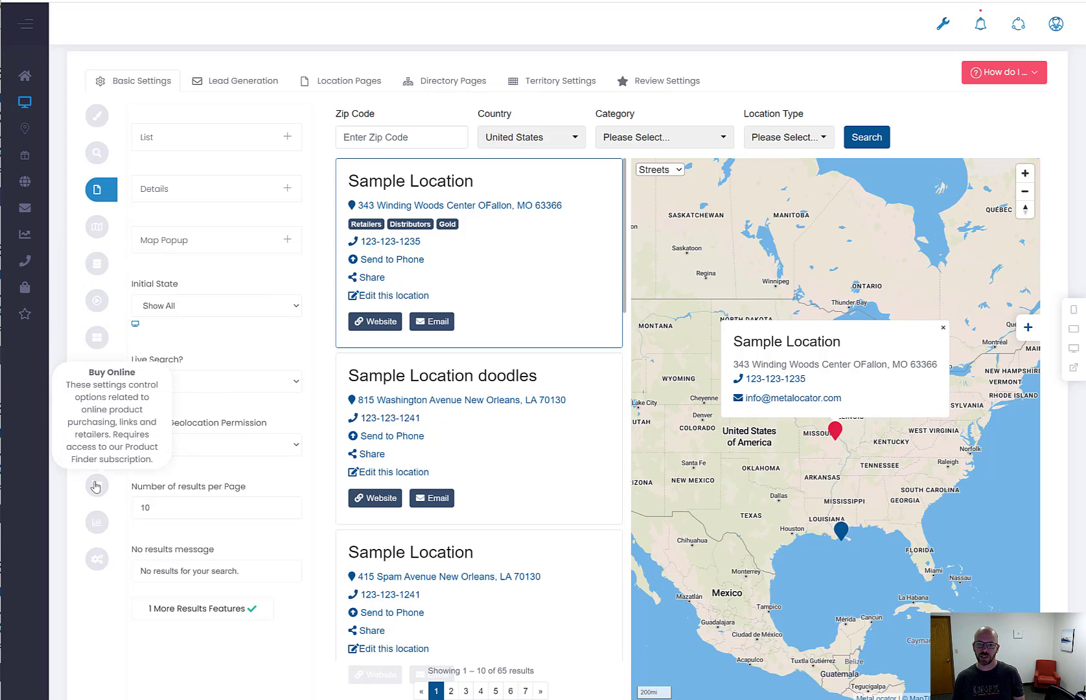
# Open Crowdsourcing and expand its extra features: staged approval, front-end editing and add link all Yes
pyautogui.click(104, 413)
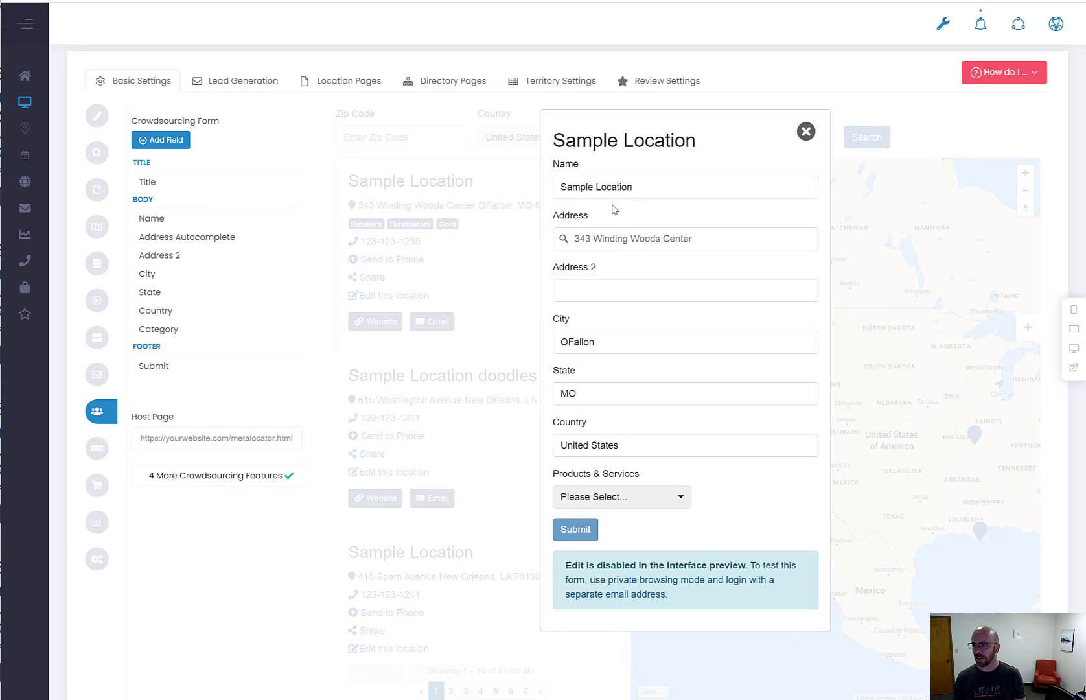
pyautogui.click(630, 188)
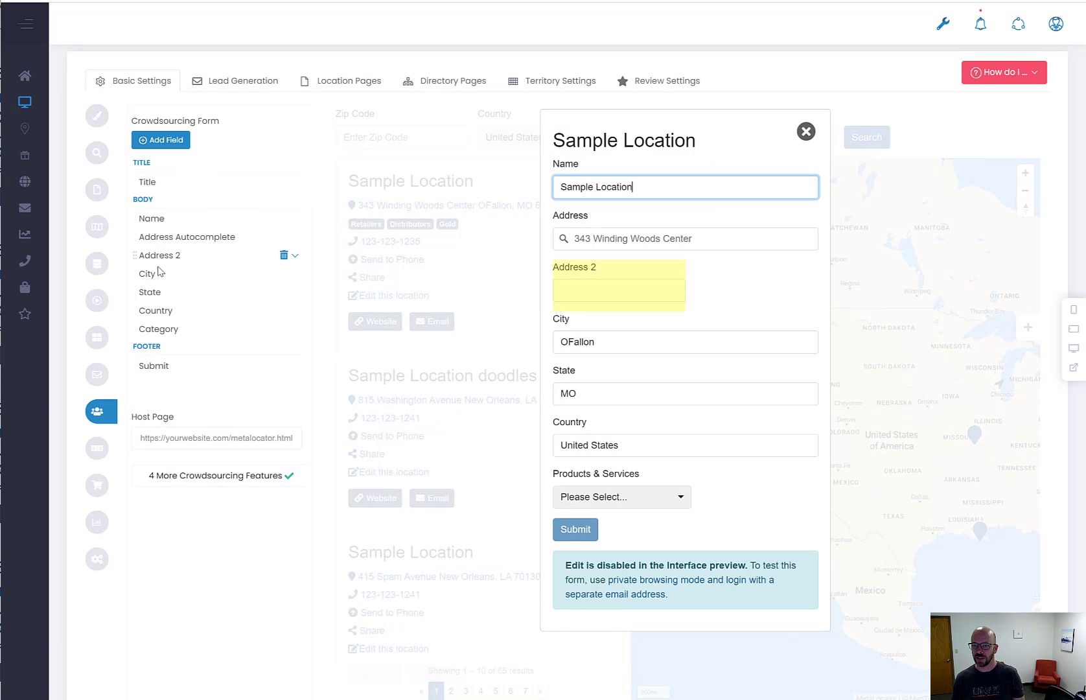
pyautogui.click(189, 477)
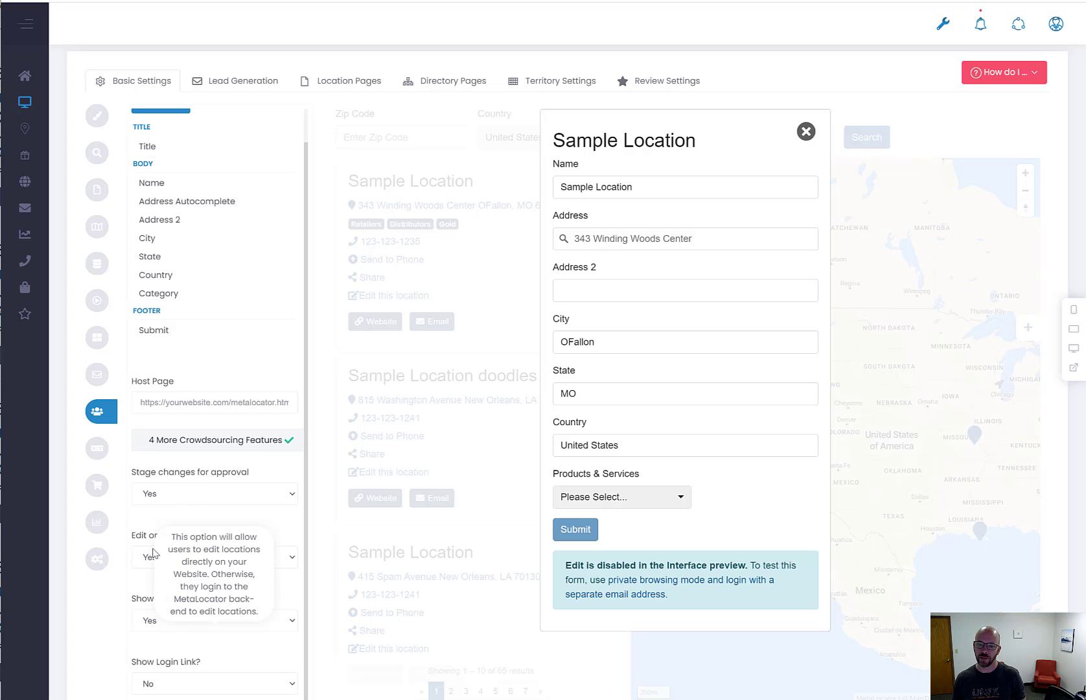
pyautogui.moveTo(136, 546)
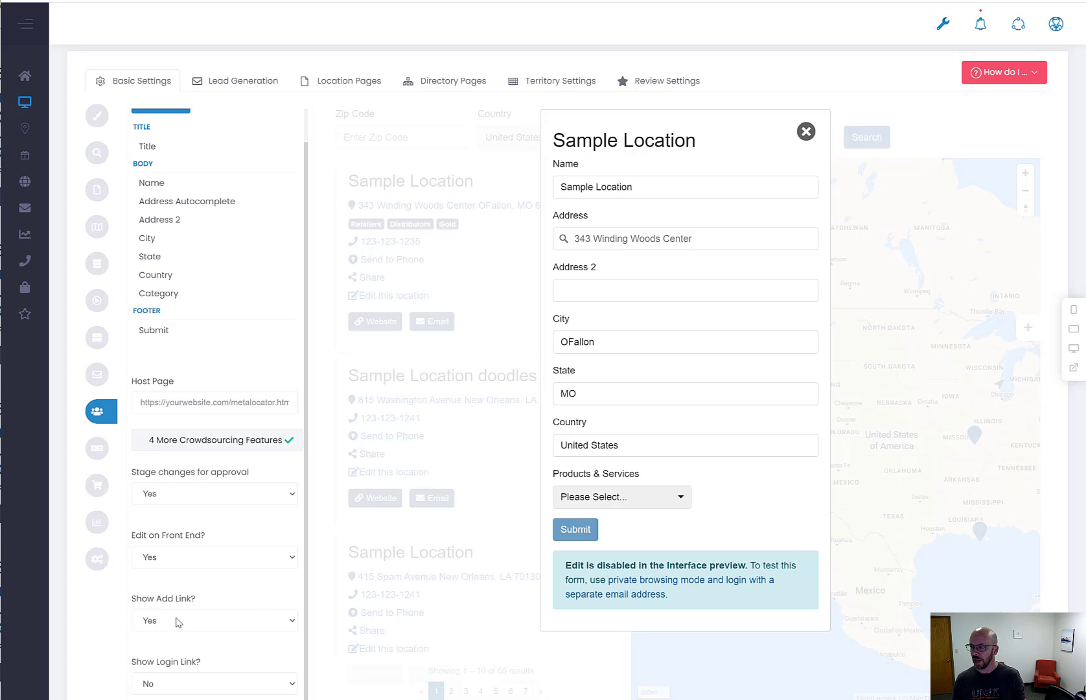
pyautogui.click(806, 132)
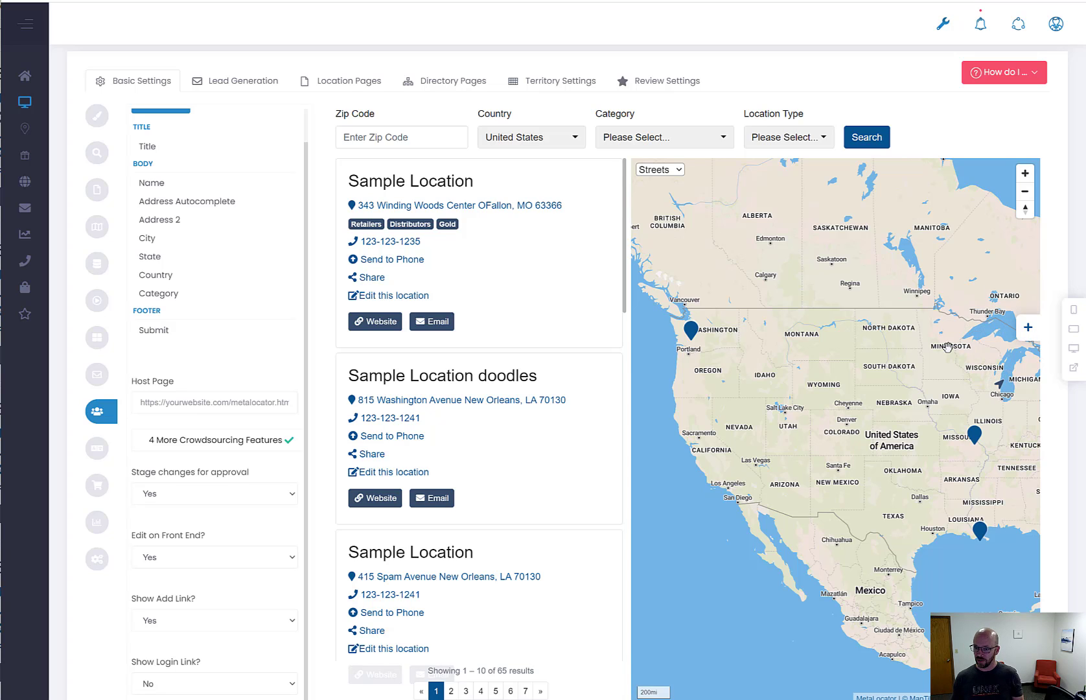
# Review the listings preview, then save the Crowdsourcing Demo interface
pyautogui.scroll(-2, 408, 484)
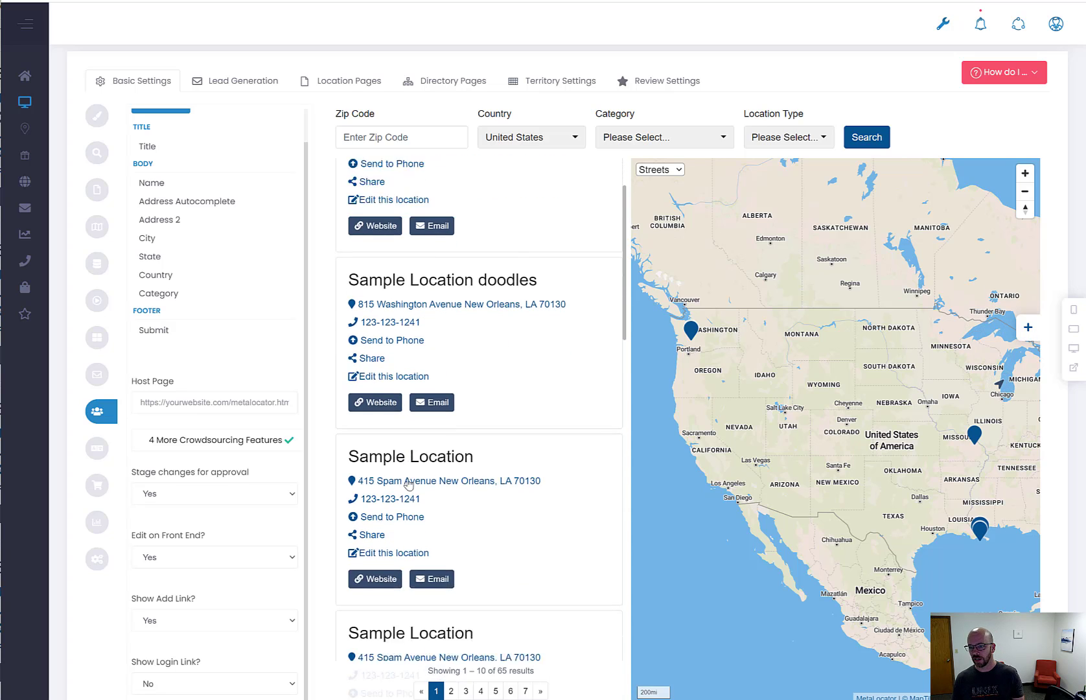
pyautogui.scroll(-2, 408, 485)
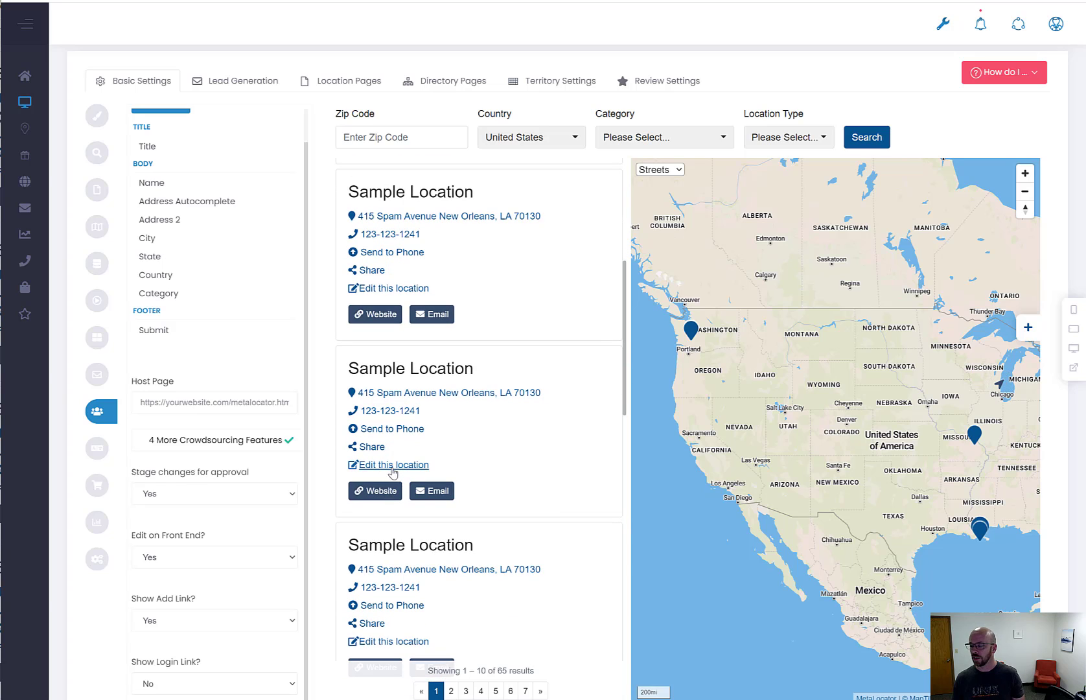
pyautogui.scroll(4, 393, 473)
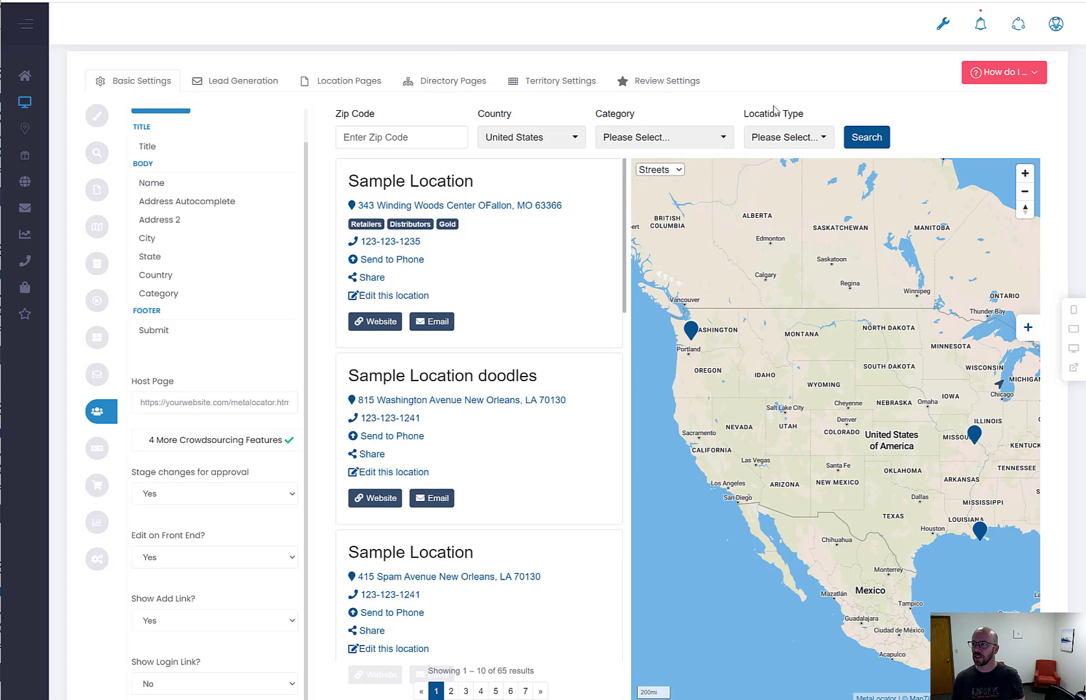
pyautogui.scroll(1, 810, 81)
pyautogui.click(920, 76)
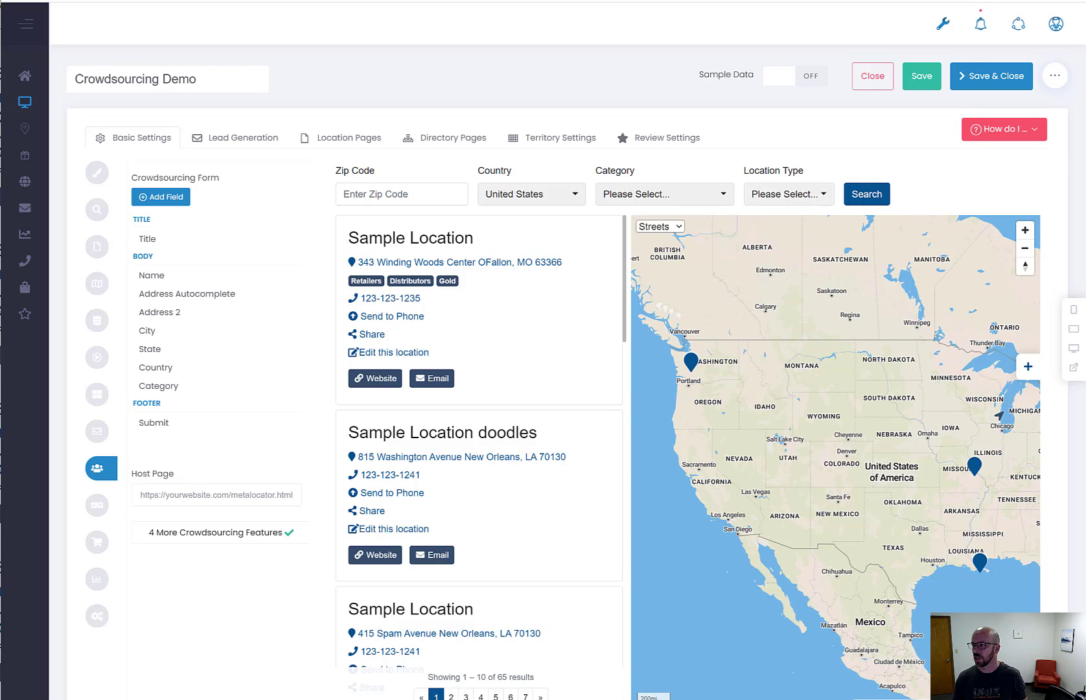
# Bring the Crowdsourcing Demo preview window forward and restore it to a smaller size over the admin page
pyautogui.hotkey('alt', 'Tab')
pyautogui.moveTo(922, 64); pyautogui.dragTo(851, 20)
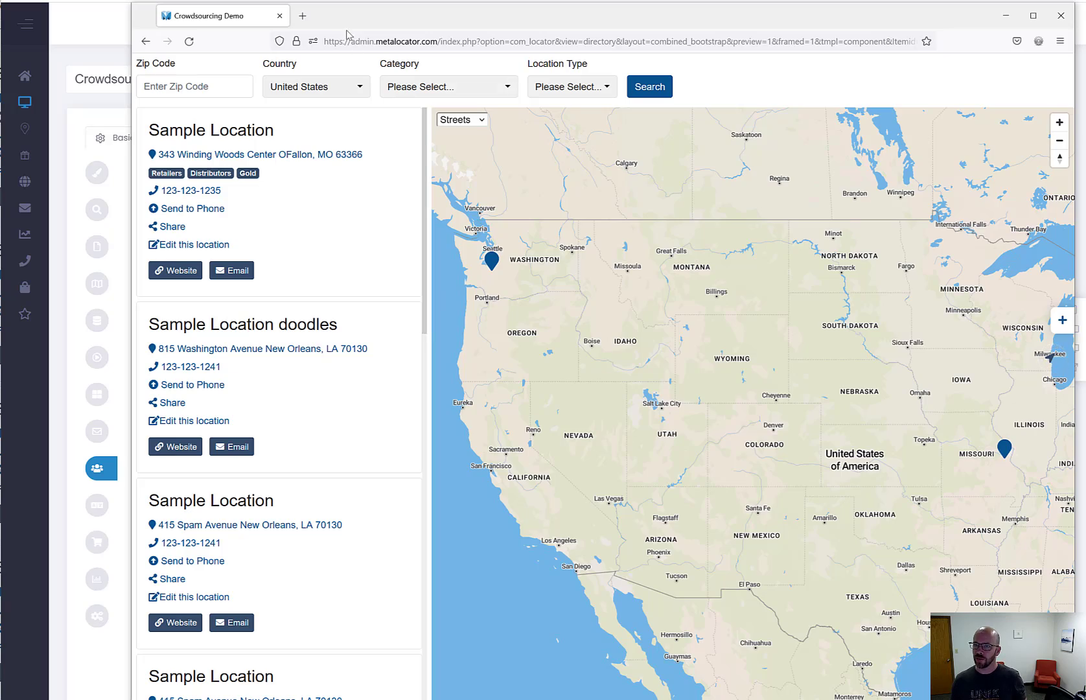
pyautogui.moveTo(356, 29); pyautogui.dragTo(283, 24)
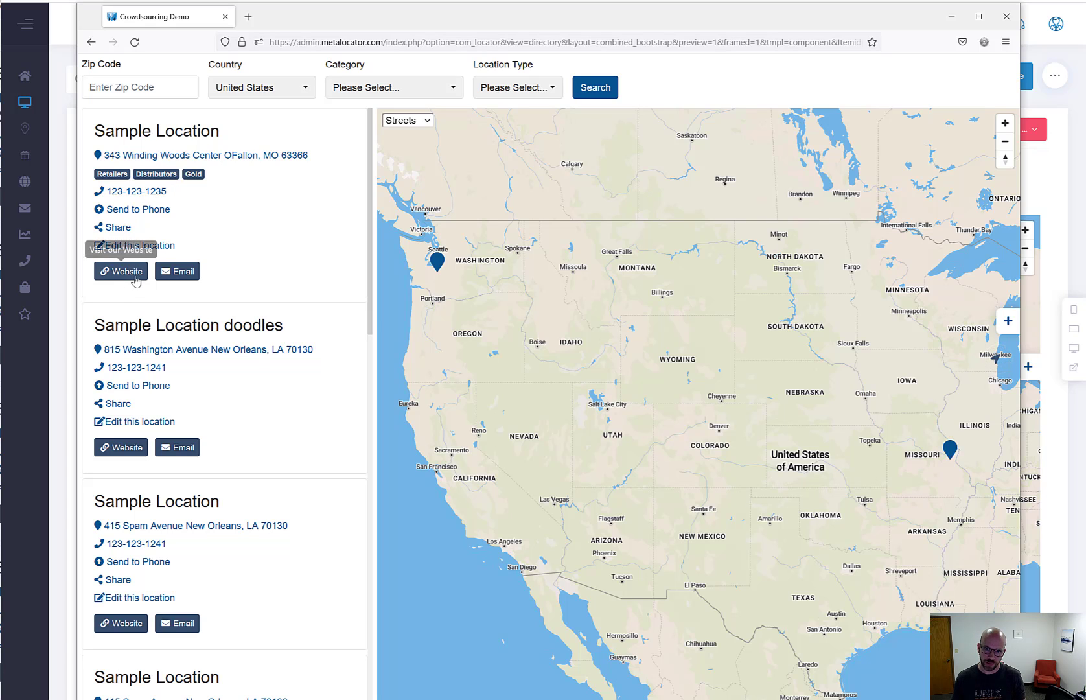
# Claim Sample Location with the claimant's e-mail and the reason 'This is me', and submit
pyautogui.click(138, 247)
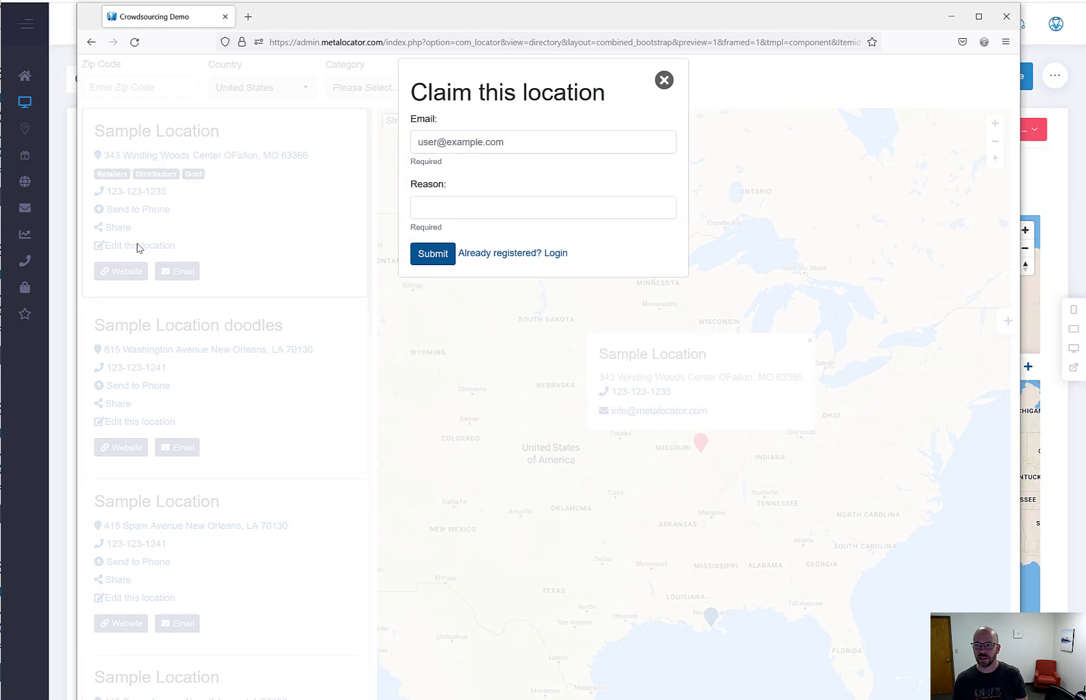
pyautogui.click(457, 145)
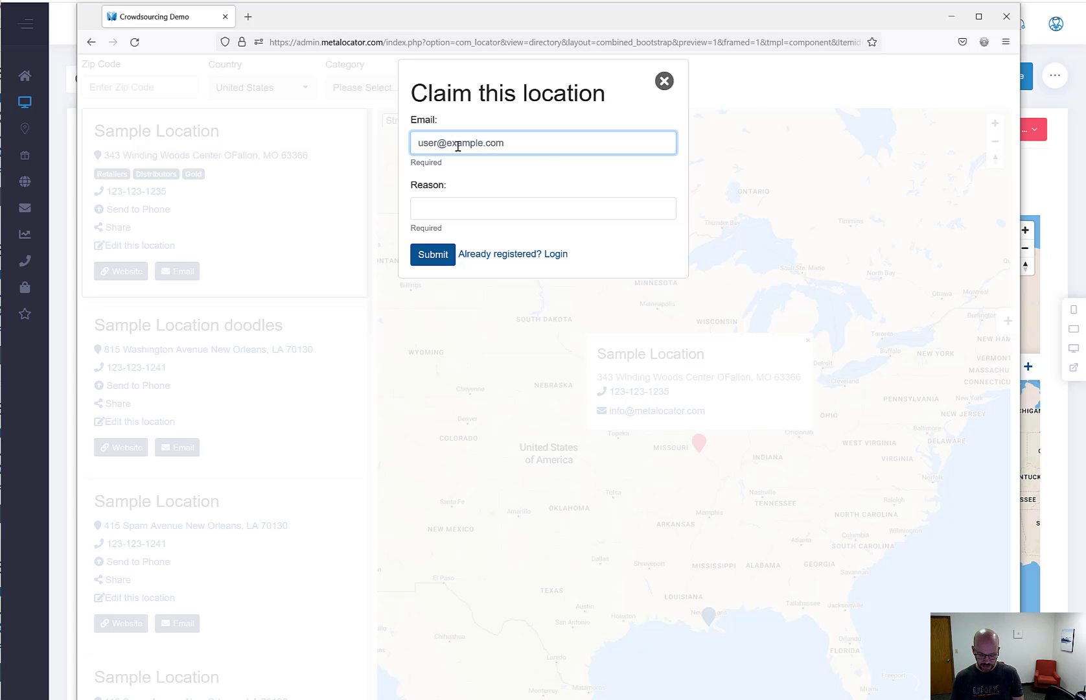
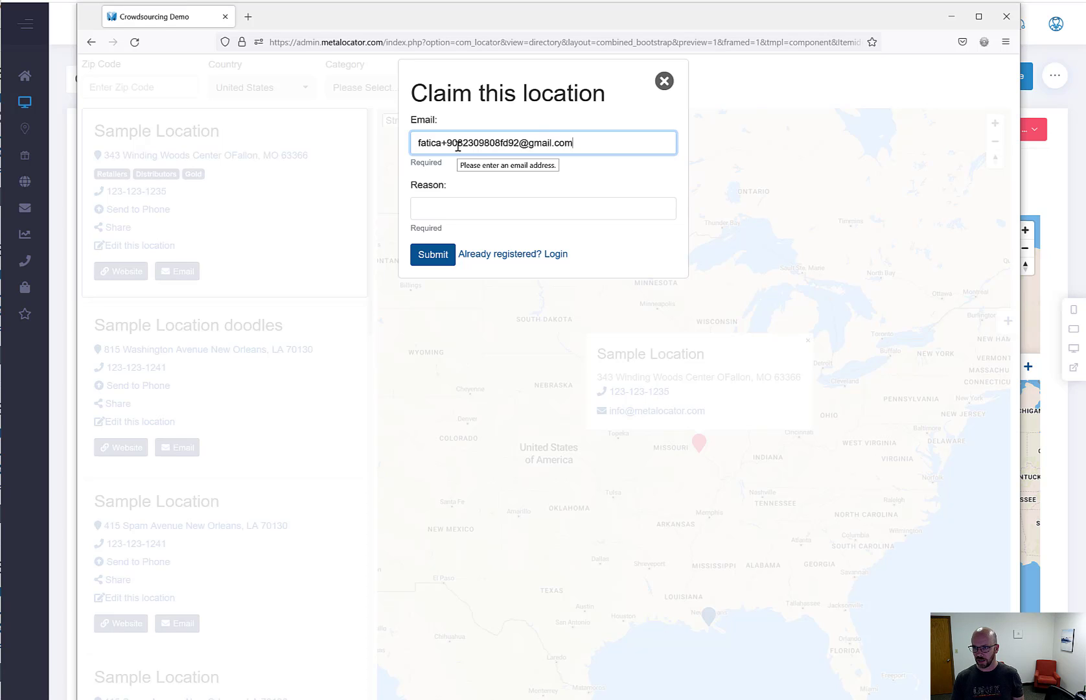
pyautogui.hotkey('ctrl', 'a')
pyautogui.click(499, 212)
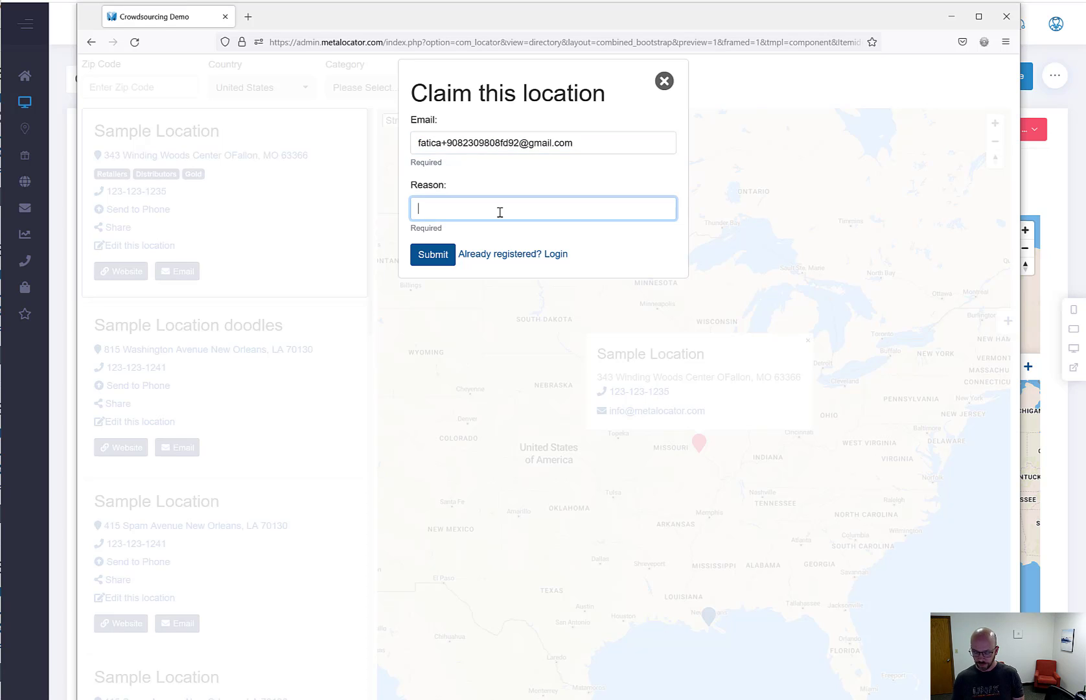
pyautogui.write('This is me!')
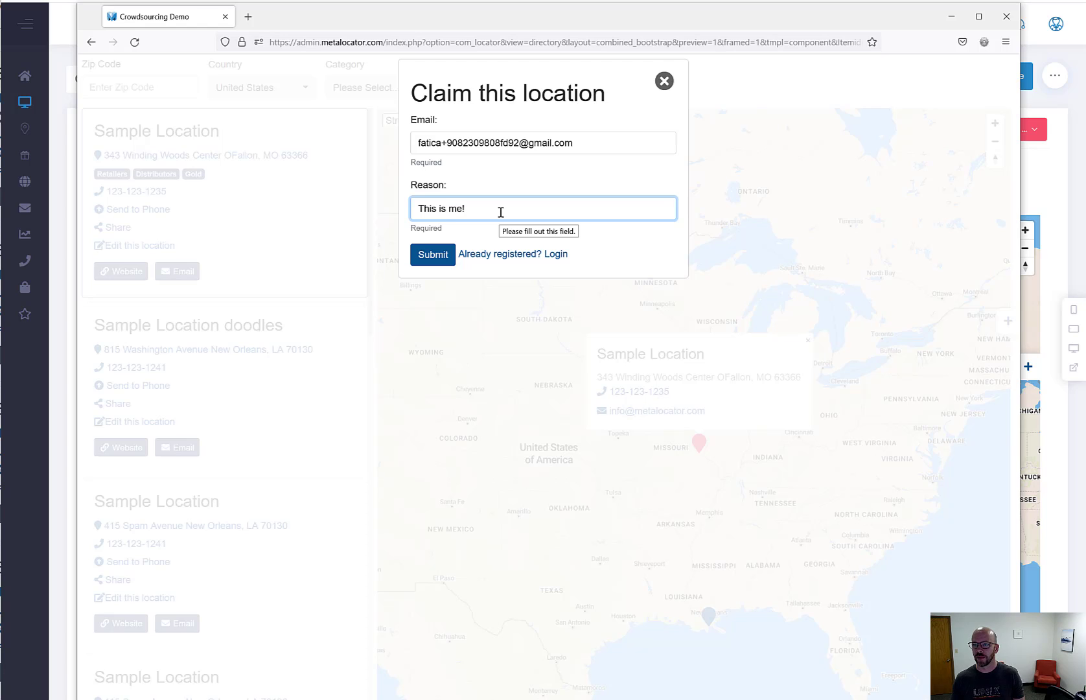
pyautogui.click(434, 260)
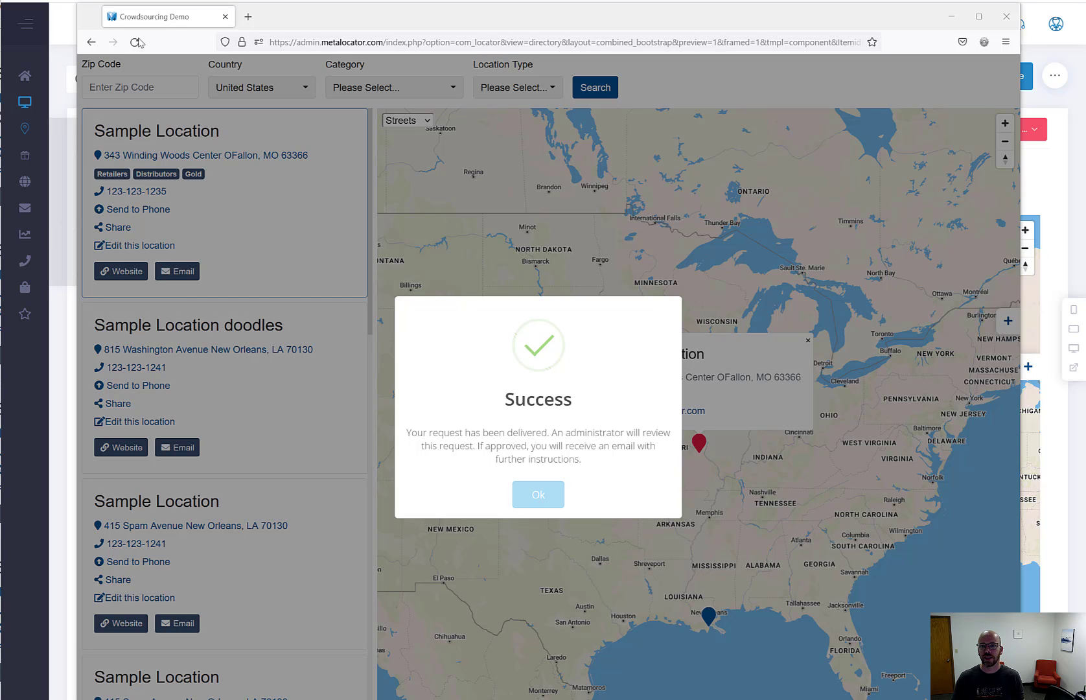
# In User Manager, open the newest, still-disabled claim user's Edit User page
pyautogui.click(1006, 16)
pyautogui.click(1059, 21)
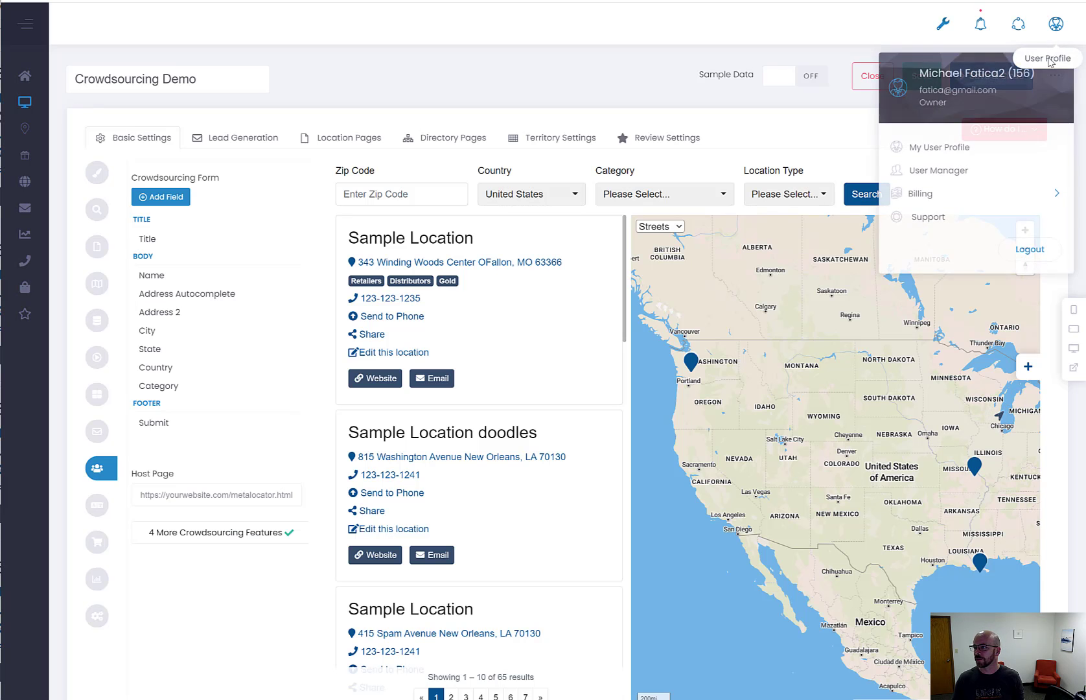
pyautogui.click(941, 168)
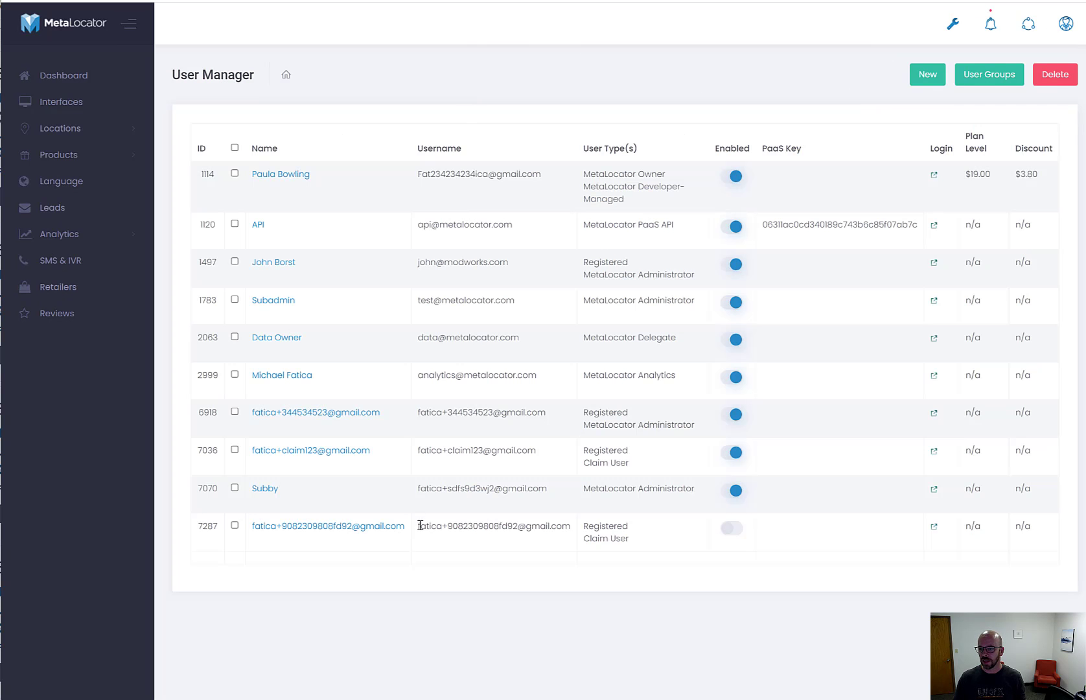
pyautogui.moveTo(420, 525); pyautogui.dragTo(564, 528)
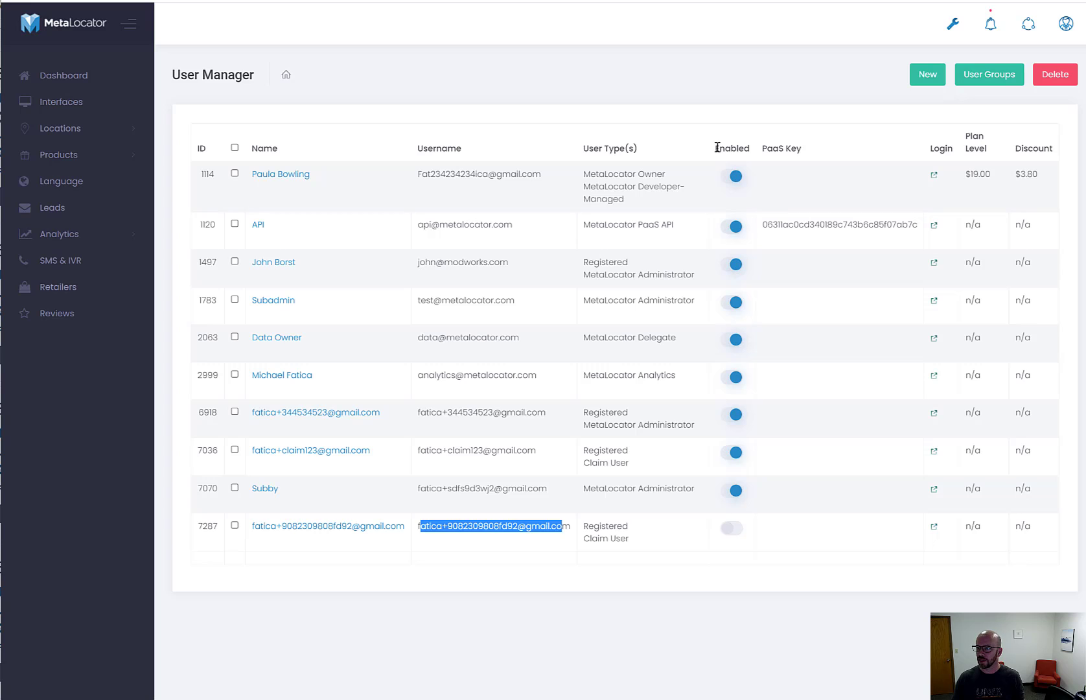
pyautogui.moveTo(716, 147); pyautogui.dragTo(758, 147)
pyautogui.click(850, 563)
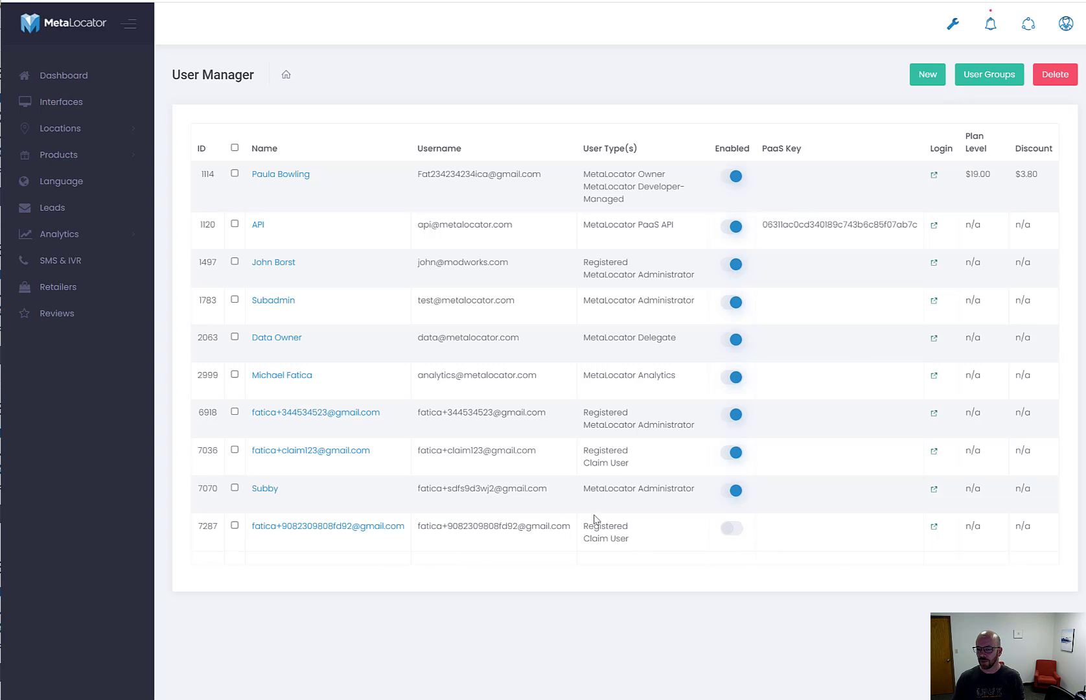
pyautogui.click(315, 525)
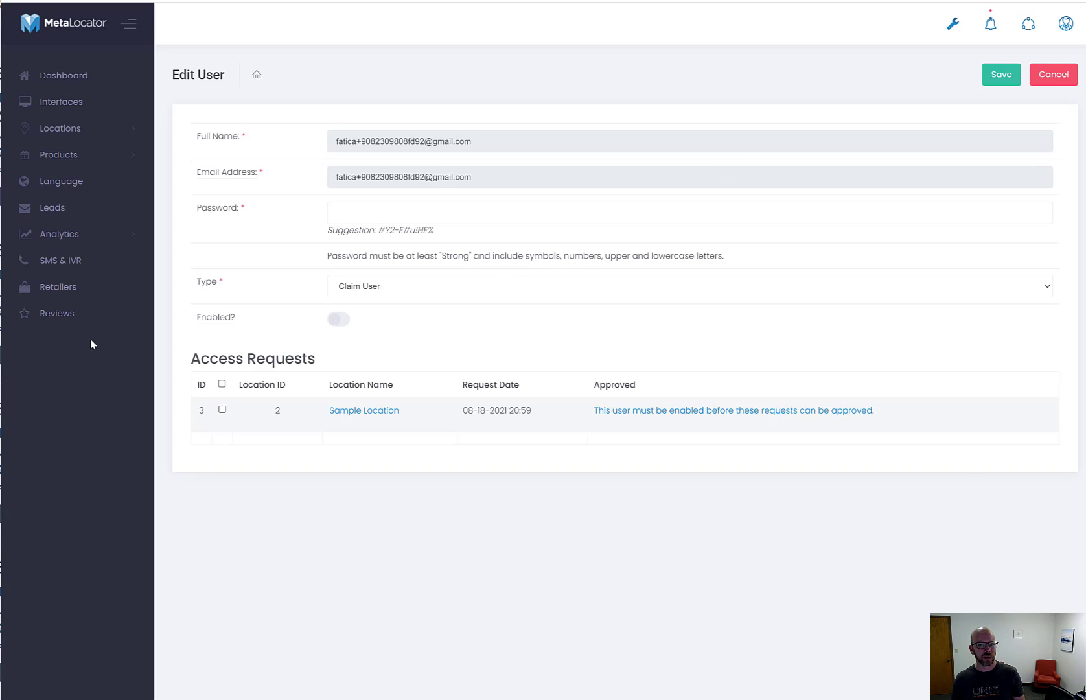
# In the preview window, dismiss the success message and open then close the Sample Location claim form
pyautogui.hotkey('alt', 'Tab')
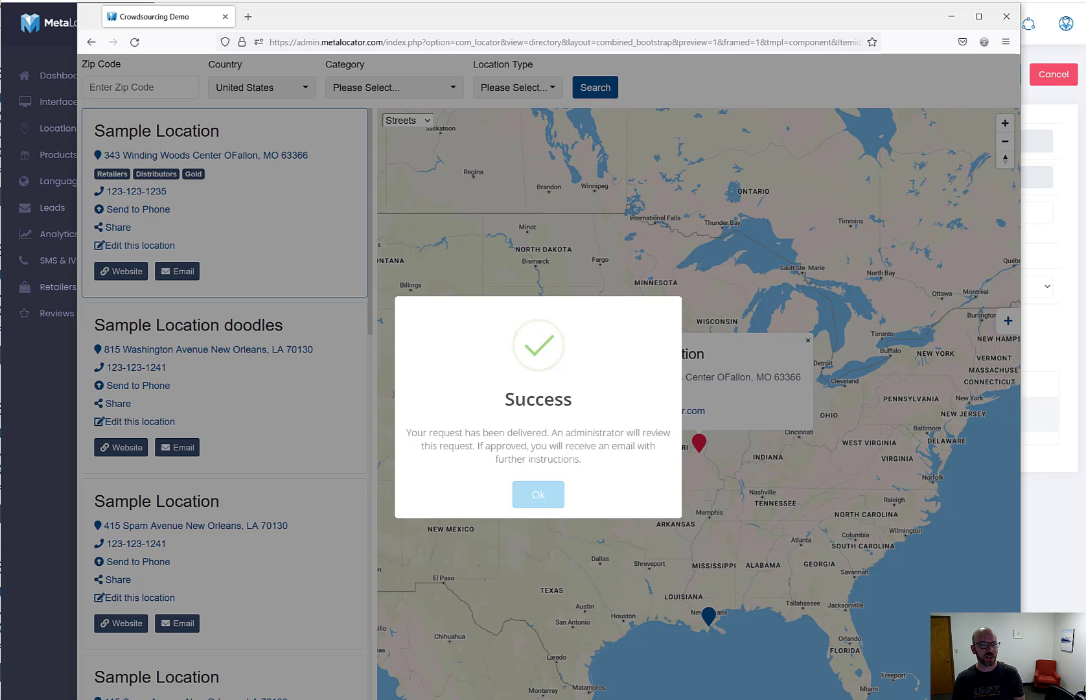
pyautogui.click(542, 476)
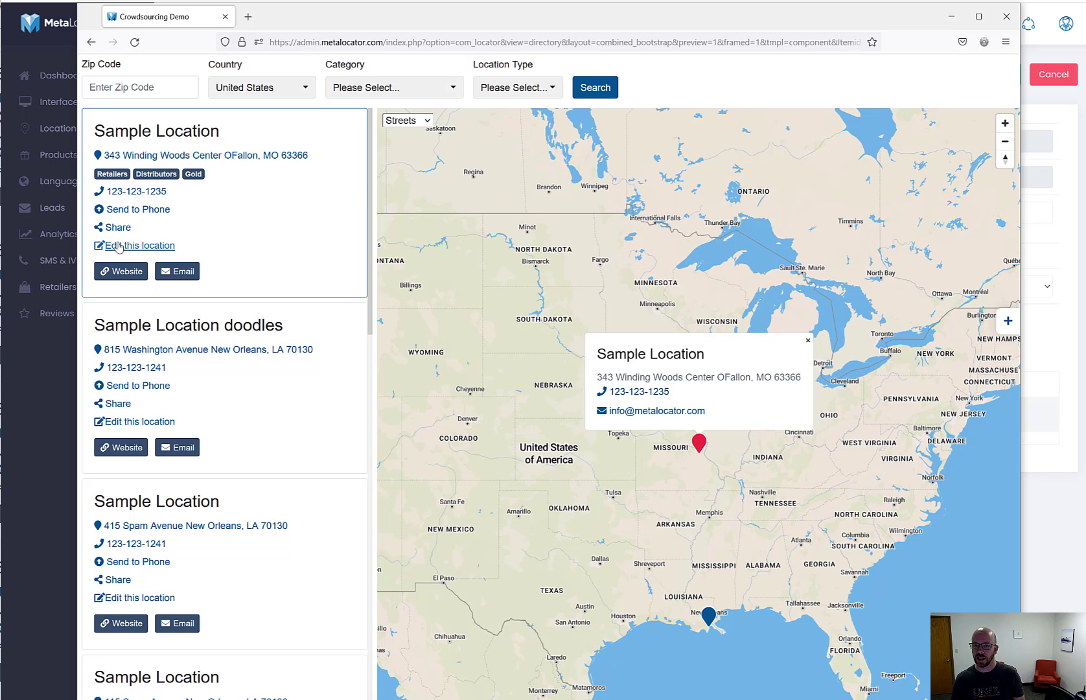
pyautogui.click(154, 420)
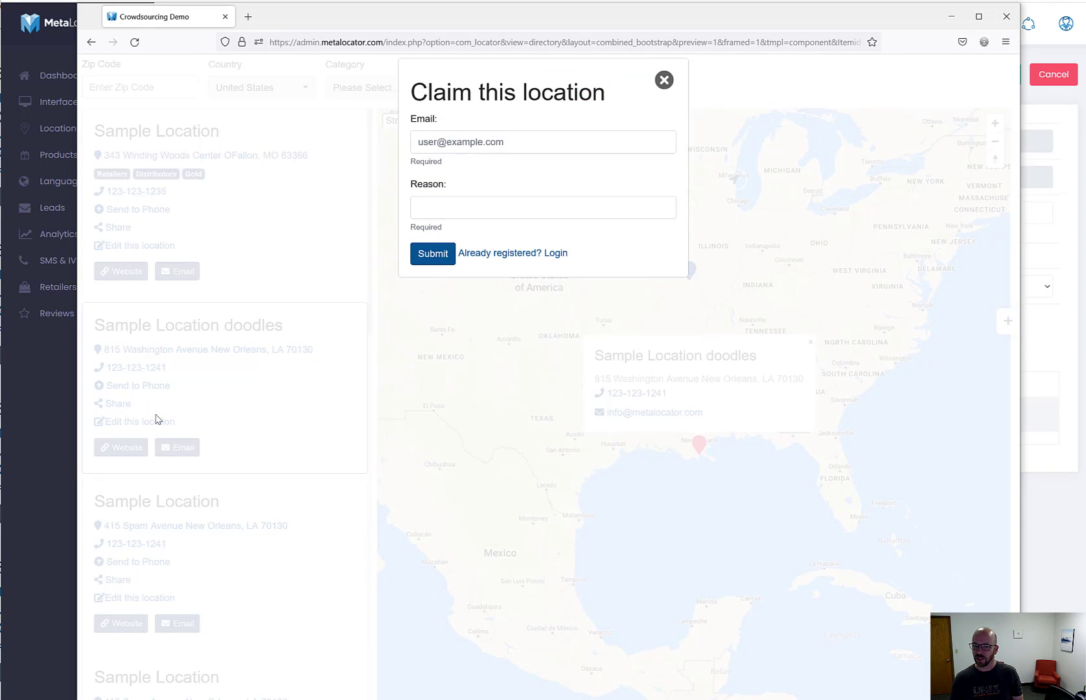
pyautogui.click(664, 81)
# Enable the claim user, approve its Sample Location access request, and select its e-mail address
pyautogui.hotkey('ctrl', 'w')
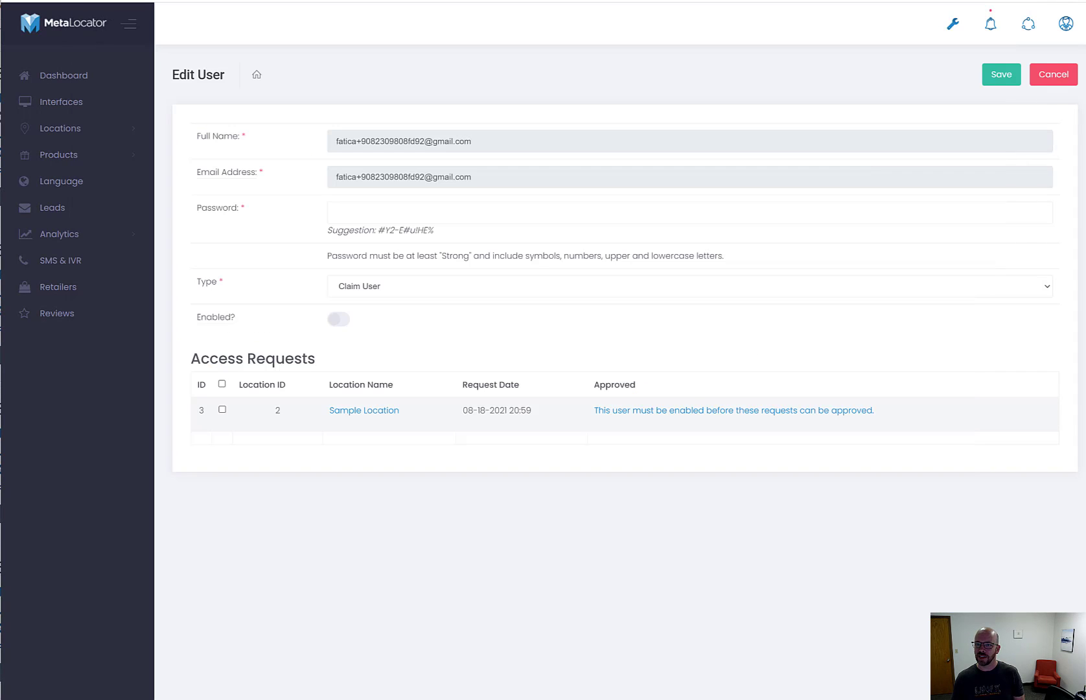
pyautogui.moveTo(193, 359); pyautogui.dragTo(333, 359)
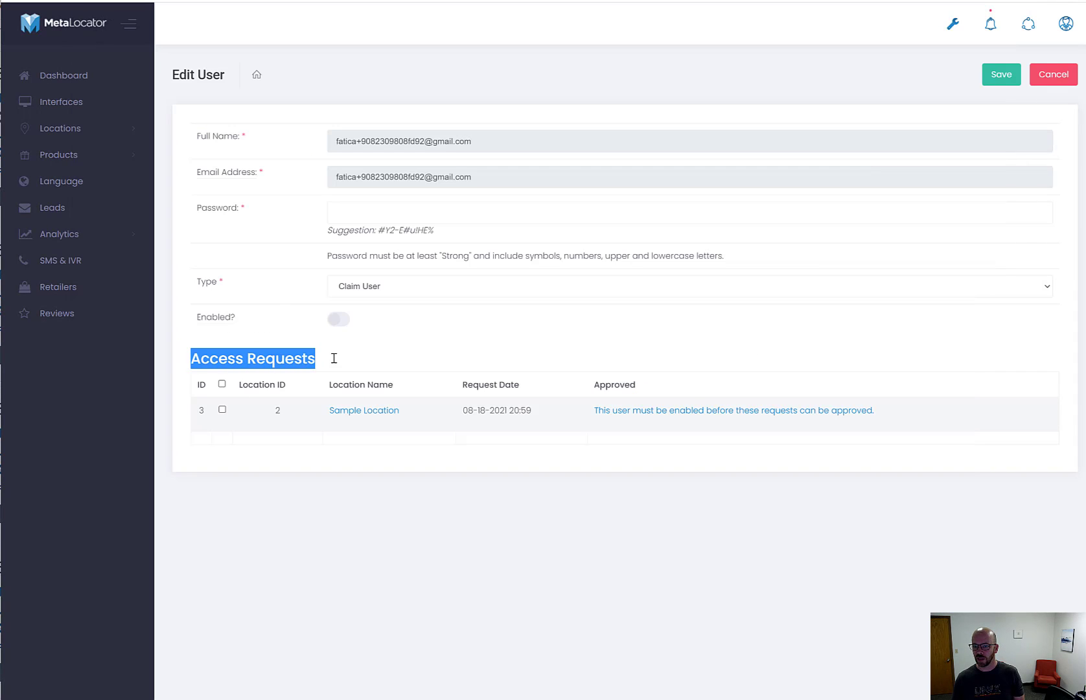
pyautogui.click(334, 358)
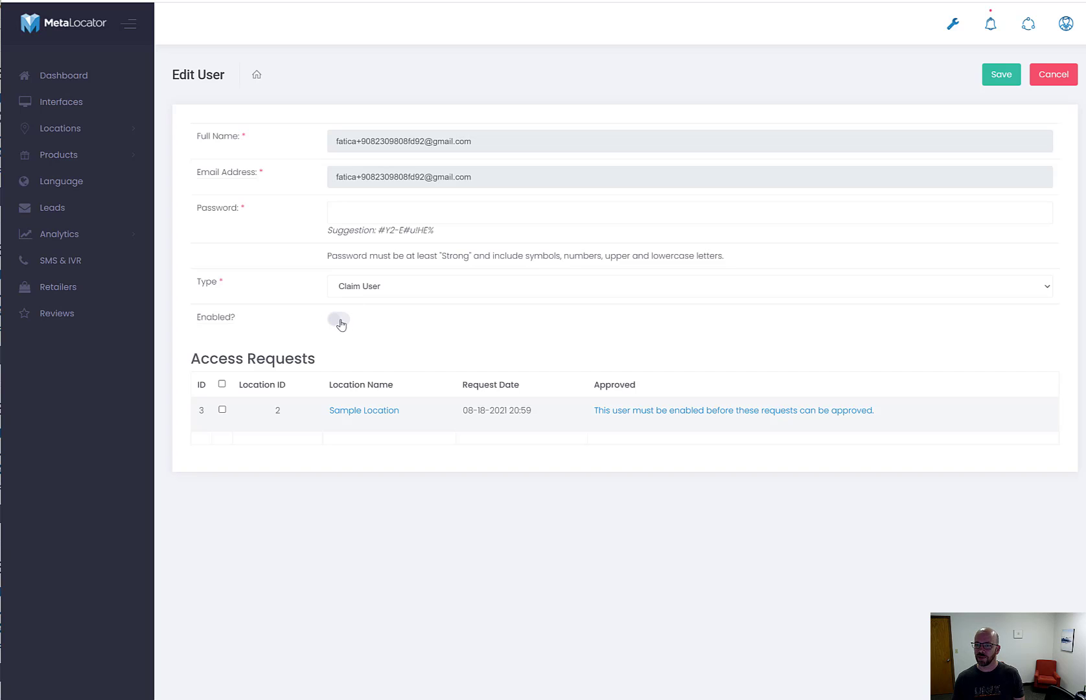
pyautogui.click(337, 322)
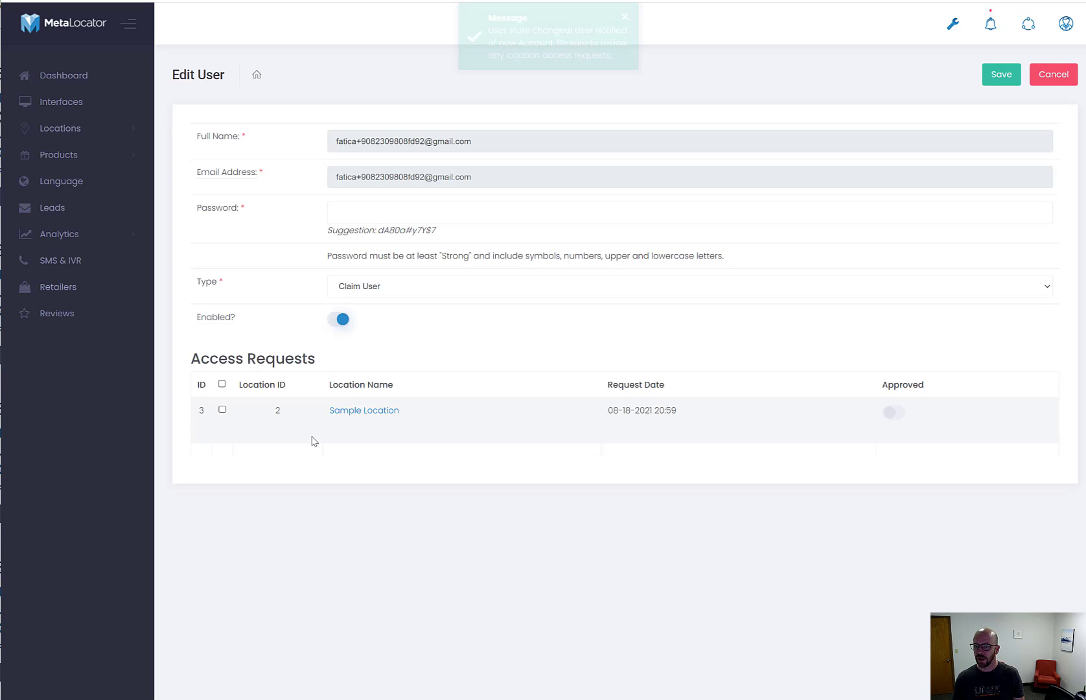
pyautogui.click(897, 413)
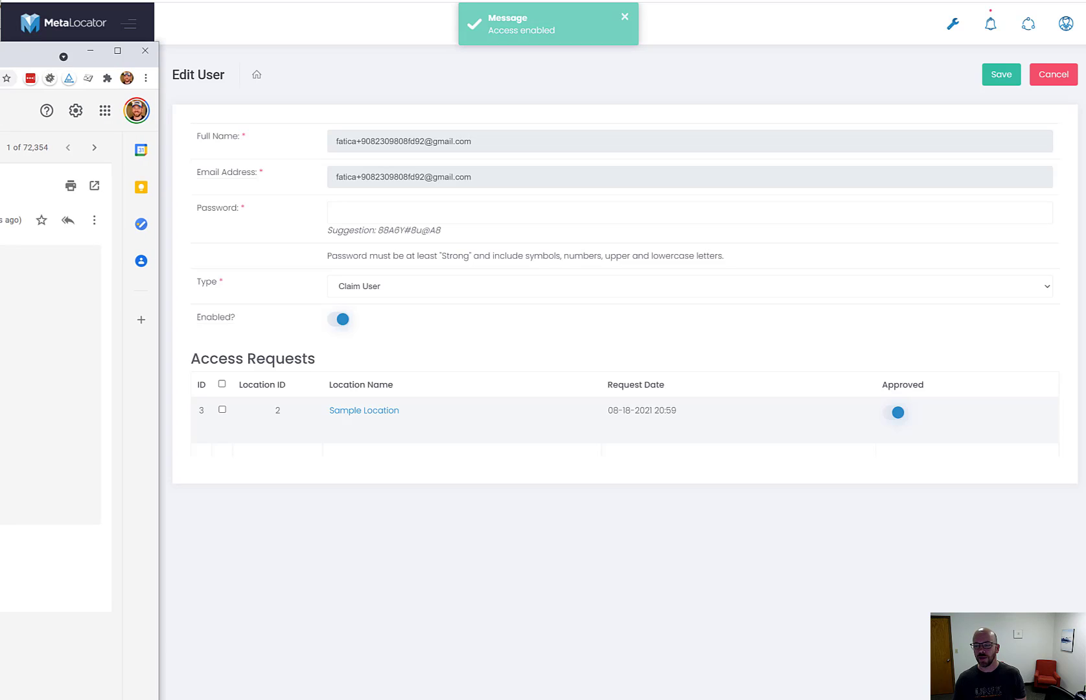
pyautogui.moveTo(498, 177); pyautogui.dragTo(333, 176)
pyautogui.hotkey('ctrl', 'c')
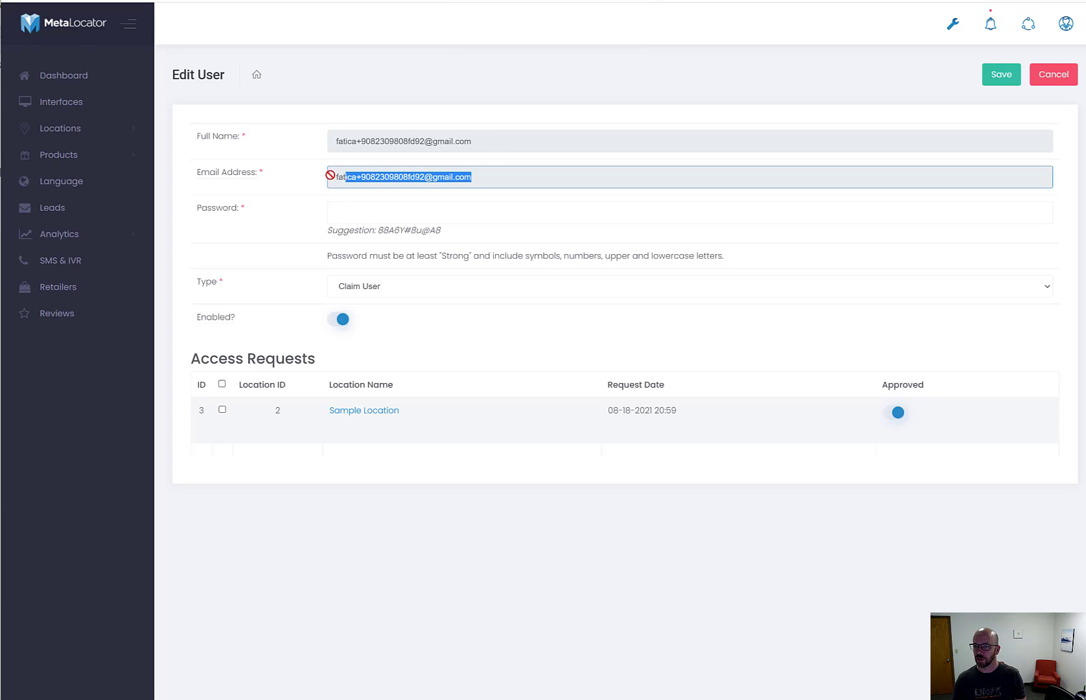
pyautogui.moveTo(0, 45); pyautogui.dragTo(577, 52)
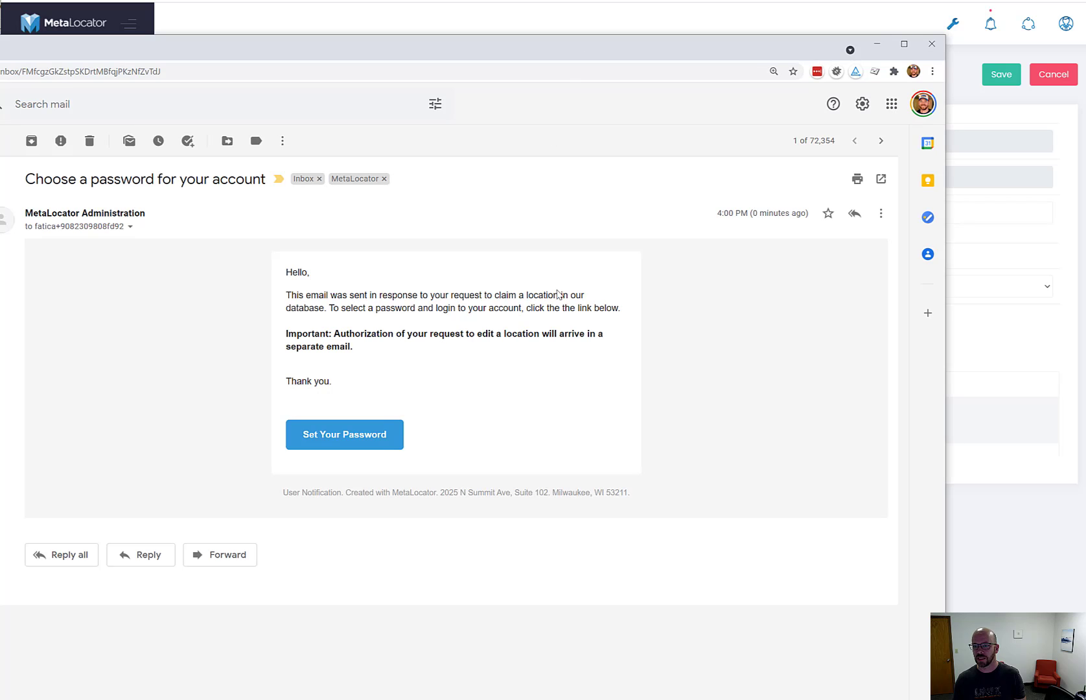
# Copy the Set Your Password link from the Gmail message and load it in the preview browser
pyautogui.rightClick(376, 445)
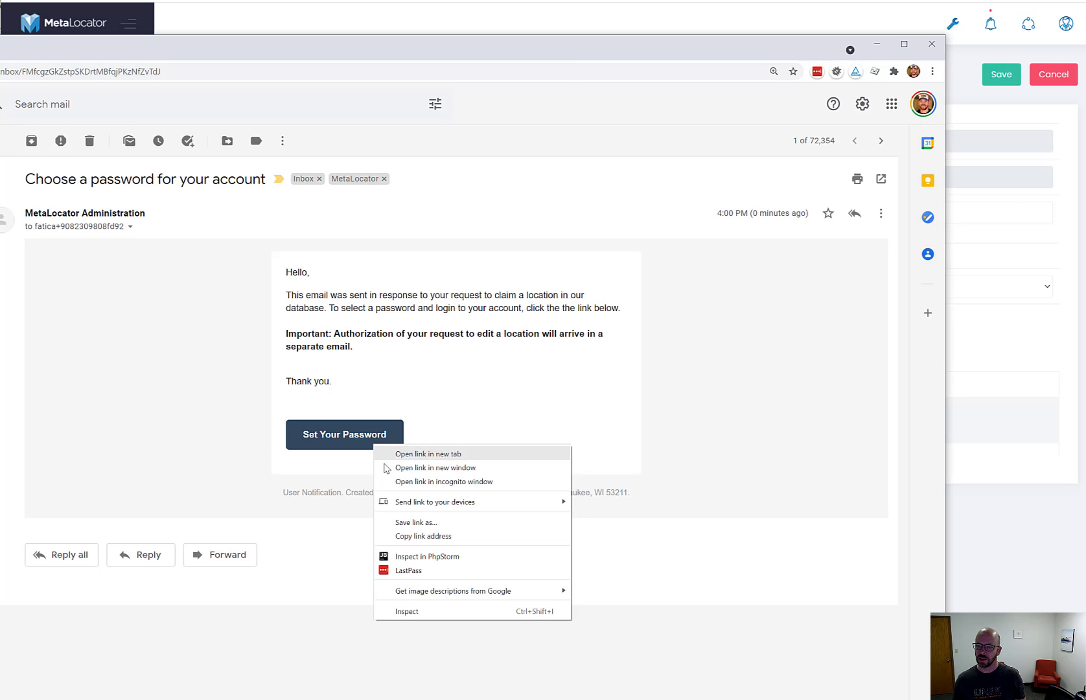
pyautogui.click(413, 536)
pyautogui.moveTo(398, 53); pyautogui.dragTo(0, 71)
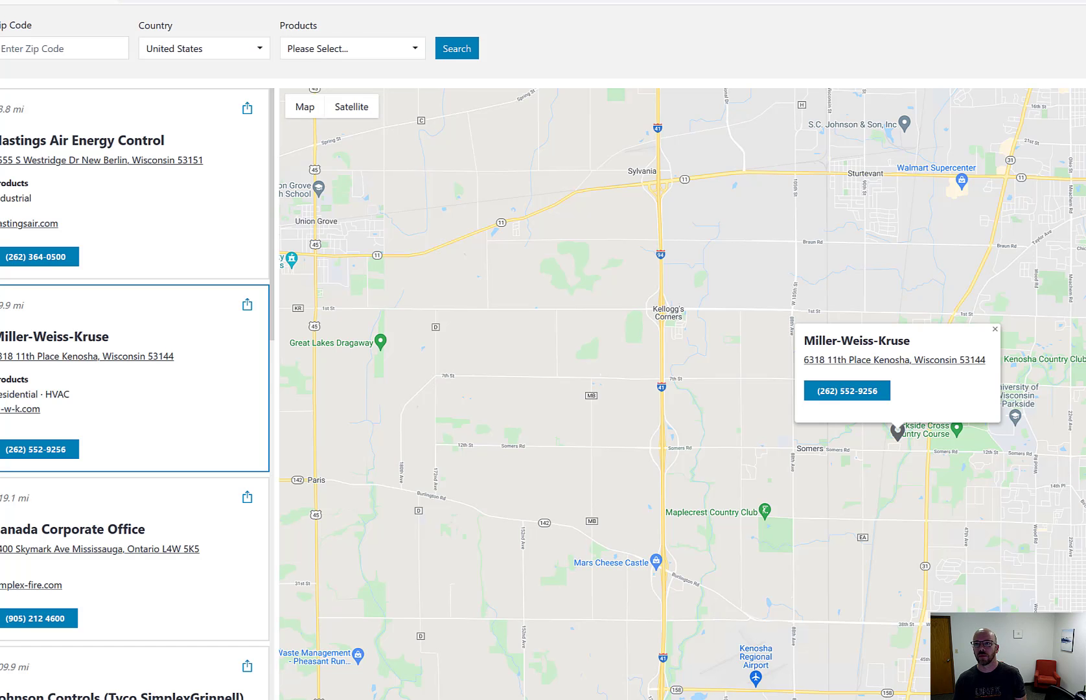
pyautogui.hotkey('ctrl', 'l')
pyautogui.press('Return')
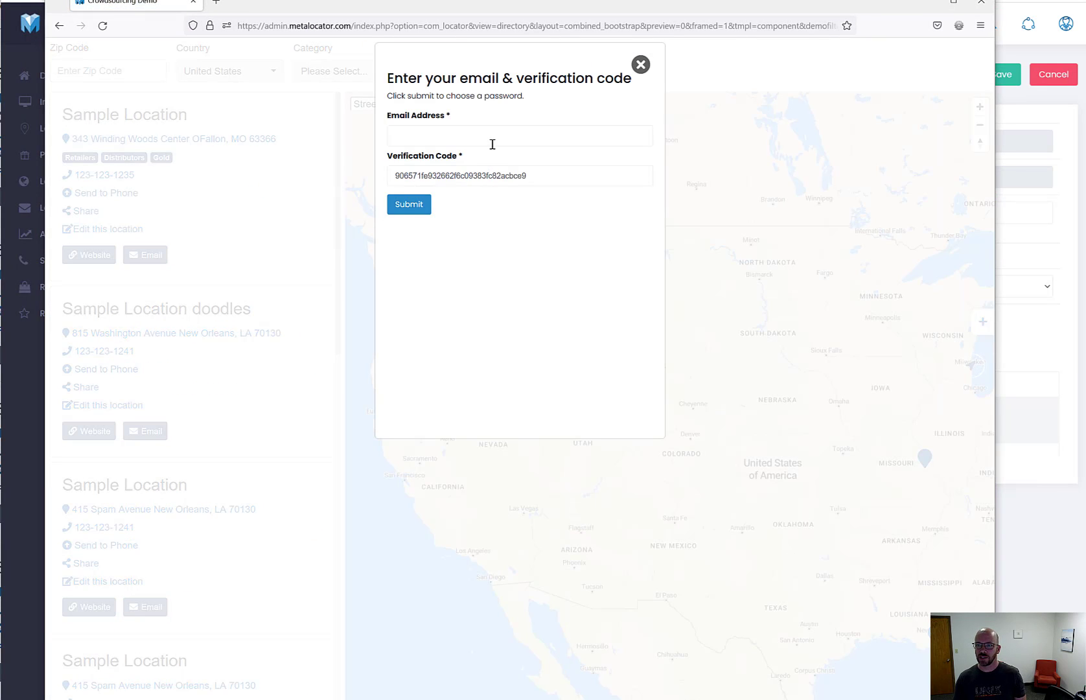
# Verify the account by pasting the claim user's e-mail with the prefilled code and submitting
pyautogui.click(486, 138)
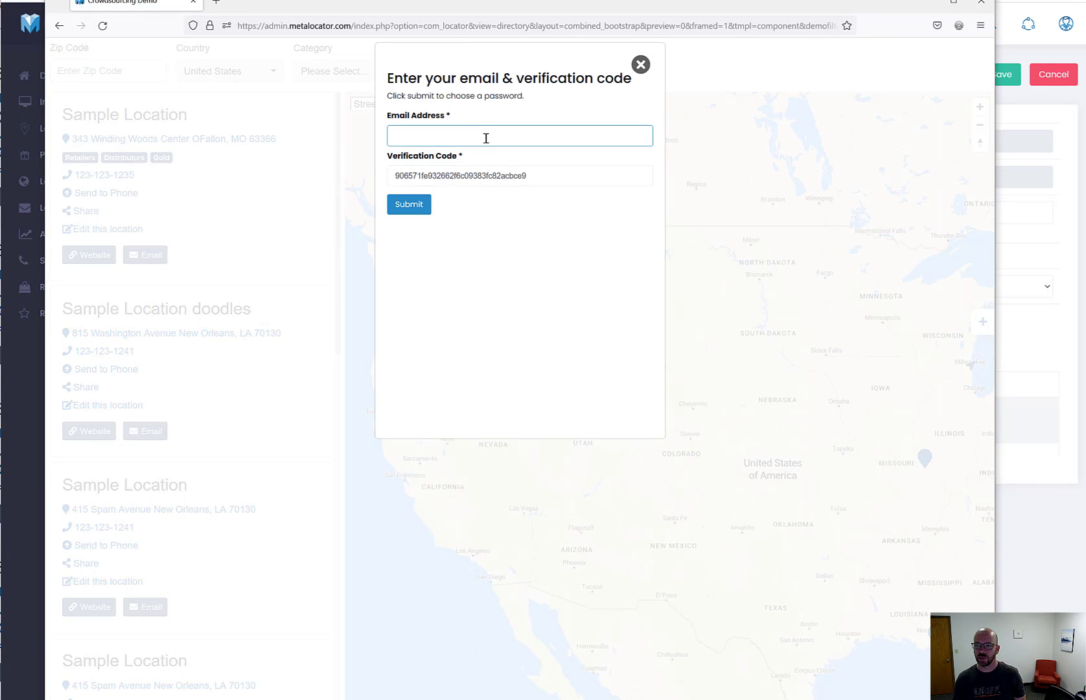
pyautogui.click(971, 364)
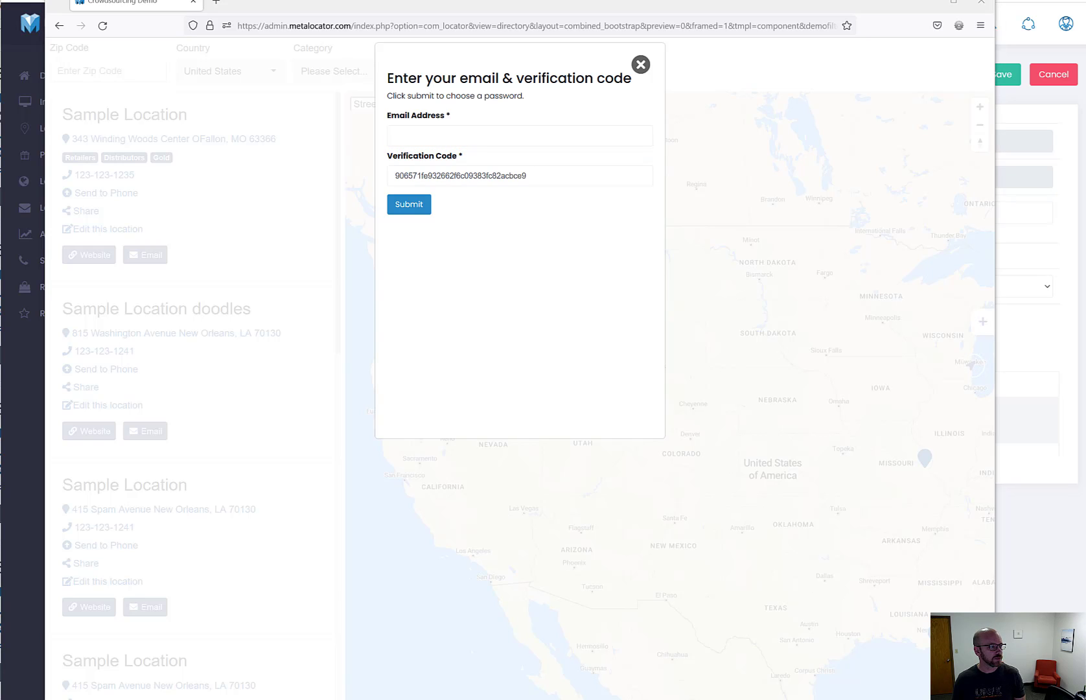
pyautogui.click(497, 133)
pyautogui.hotkey('ctrl', 'v')
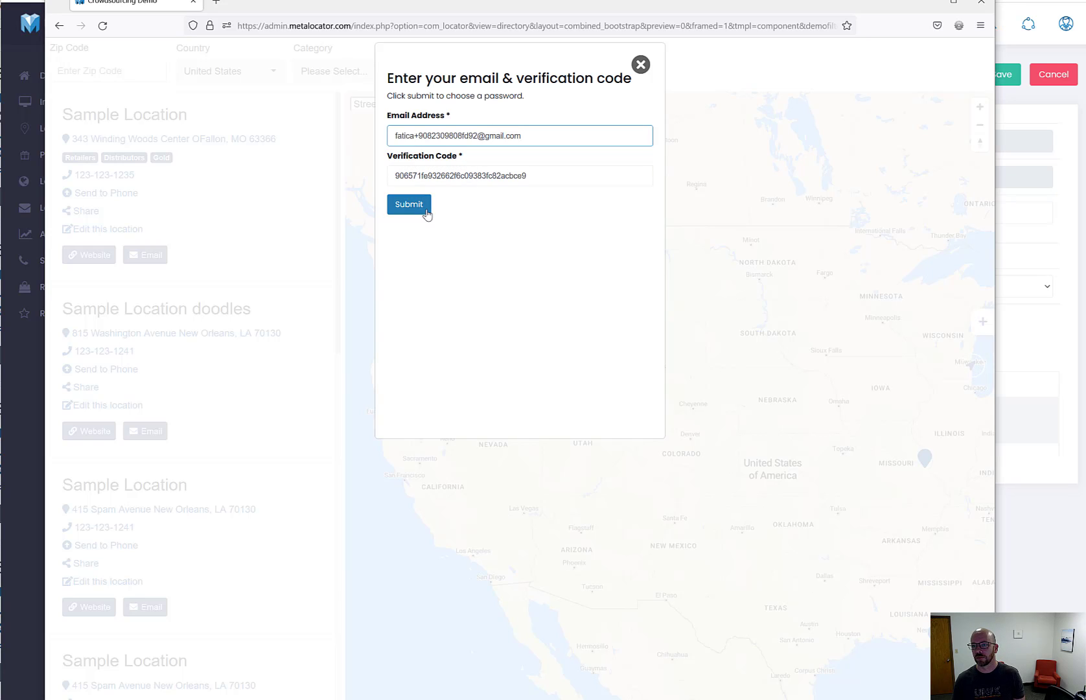
pyautogui.click(427, 209)
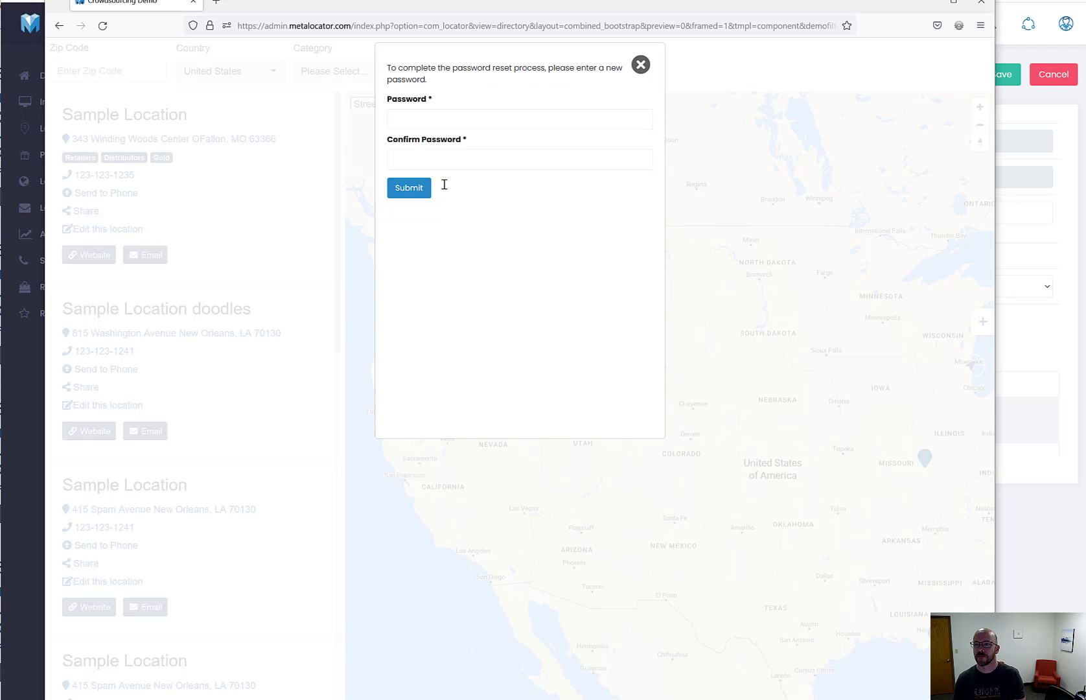
# Set and confirm the new account password, declining to save it in Firefox
pyautogui.click(415, 121)
pyautogui.hotkey('ctrl', 'v')
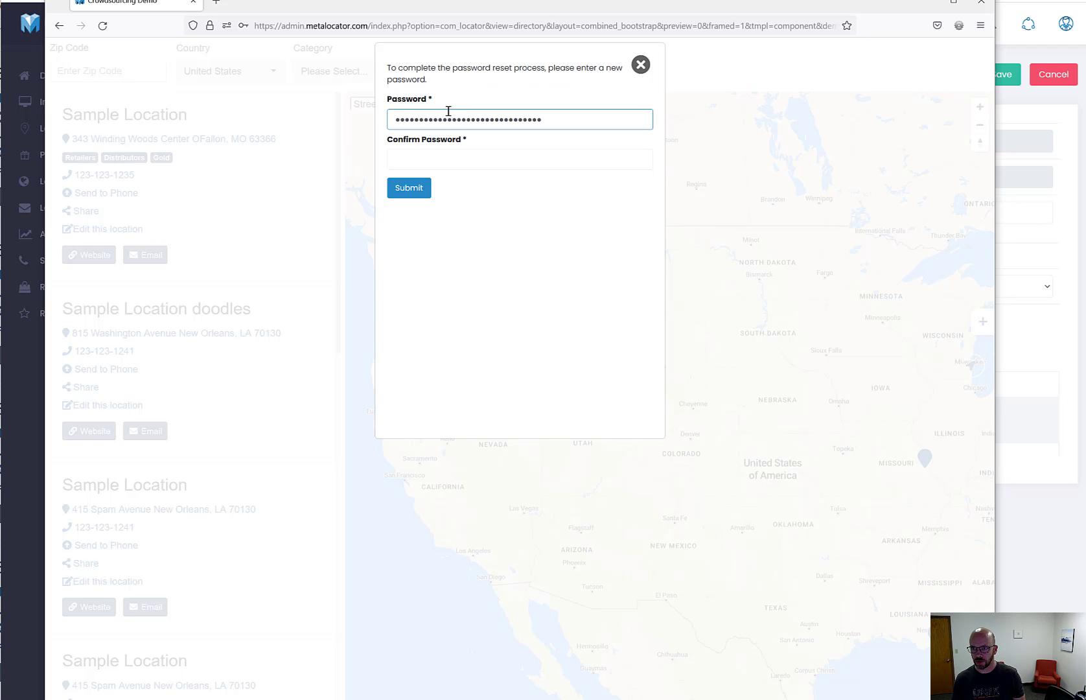
pyautogui.click(481, 164)
pyautogui.hotkey('ctrl', 'v')
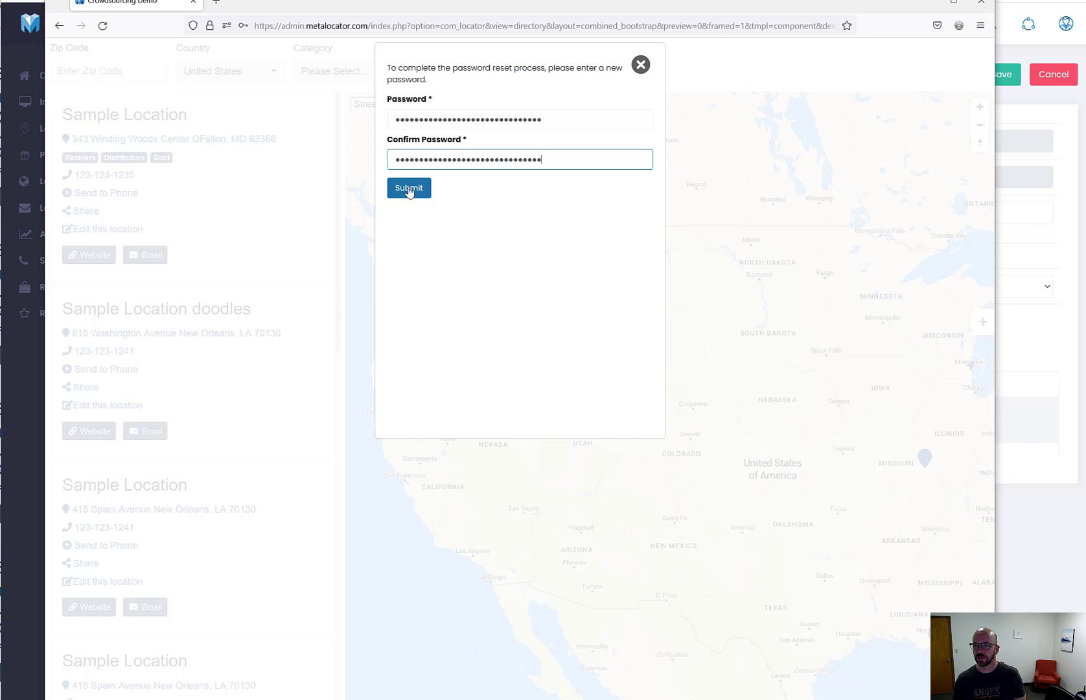
pyautogui.click(410, 189)
pyautogui.click(404, 184)
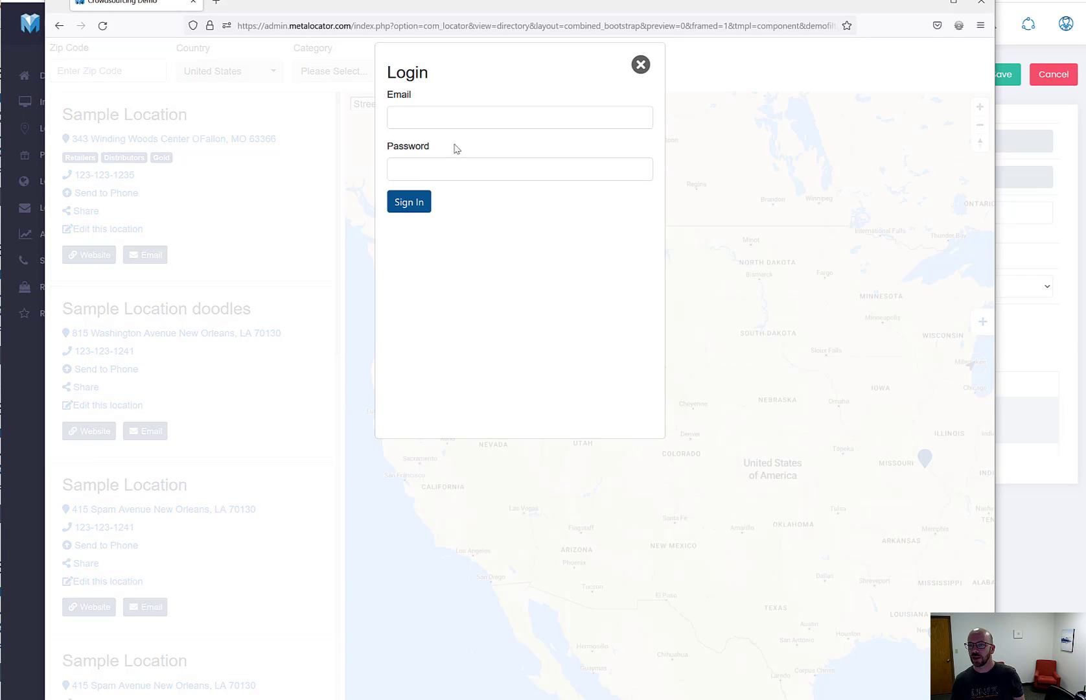
# Sign in as the claim user with the saved e-mail and password, declining Firefox's save-login offer
pyautogui.click(455, 127)
pyautogui.hotkey('ctrl', 'v')
pyautogui.click(450, 244)
pyautogui.click(459, 170)
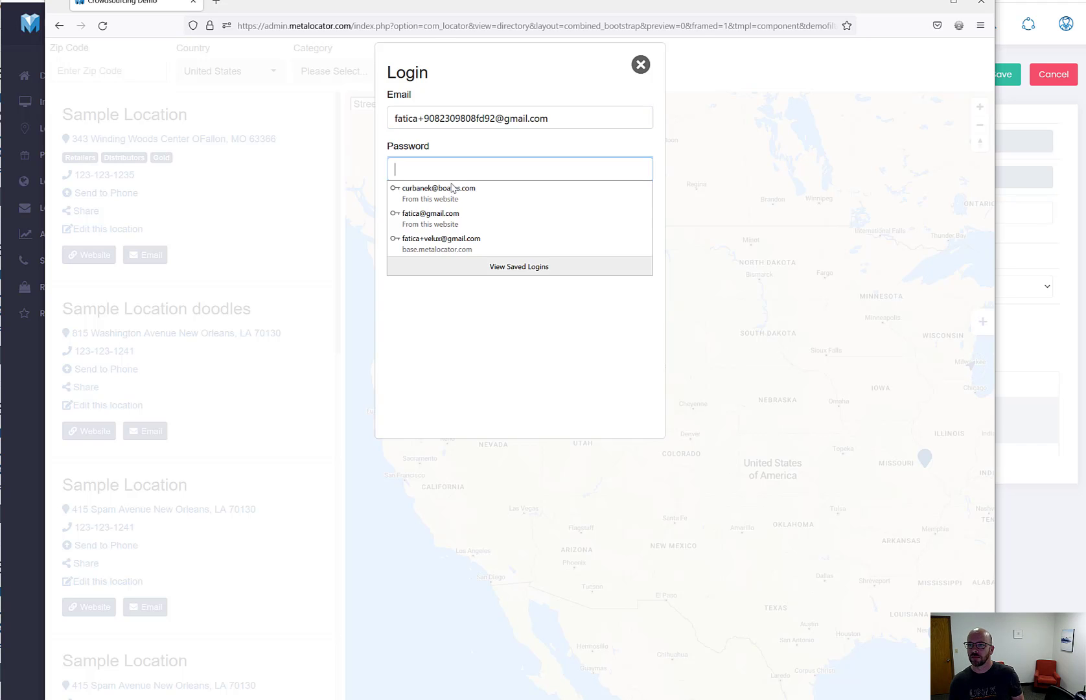
pyautogui.hotkey('ctrl', 'v')
pyautogui.click(416, 205)
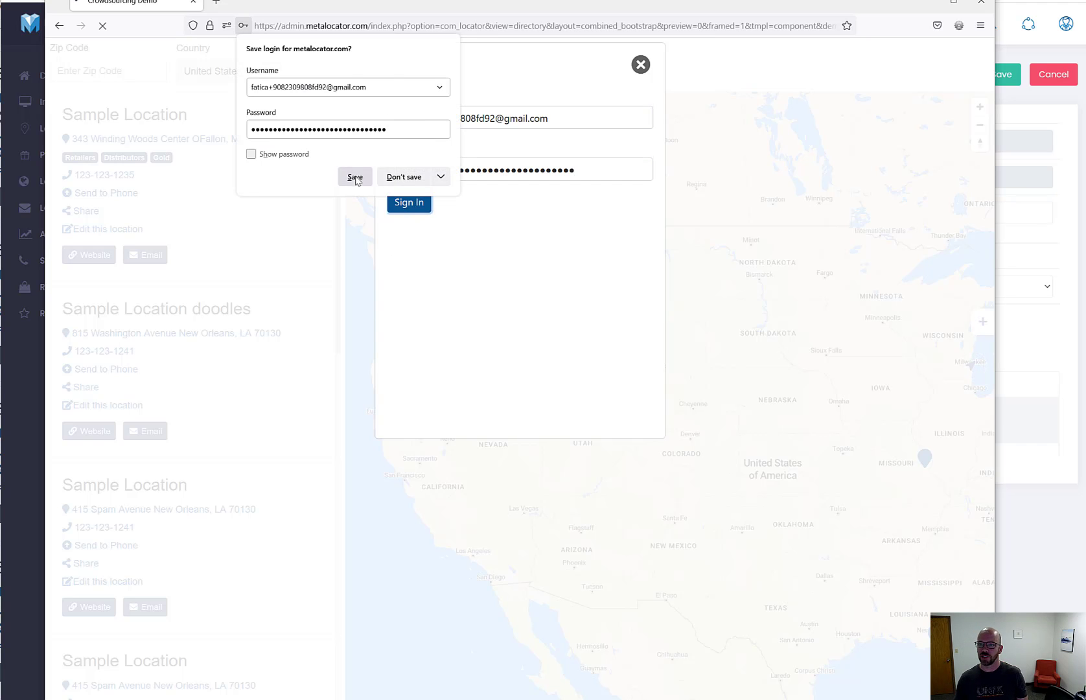
pyautogui.click(403, 177)
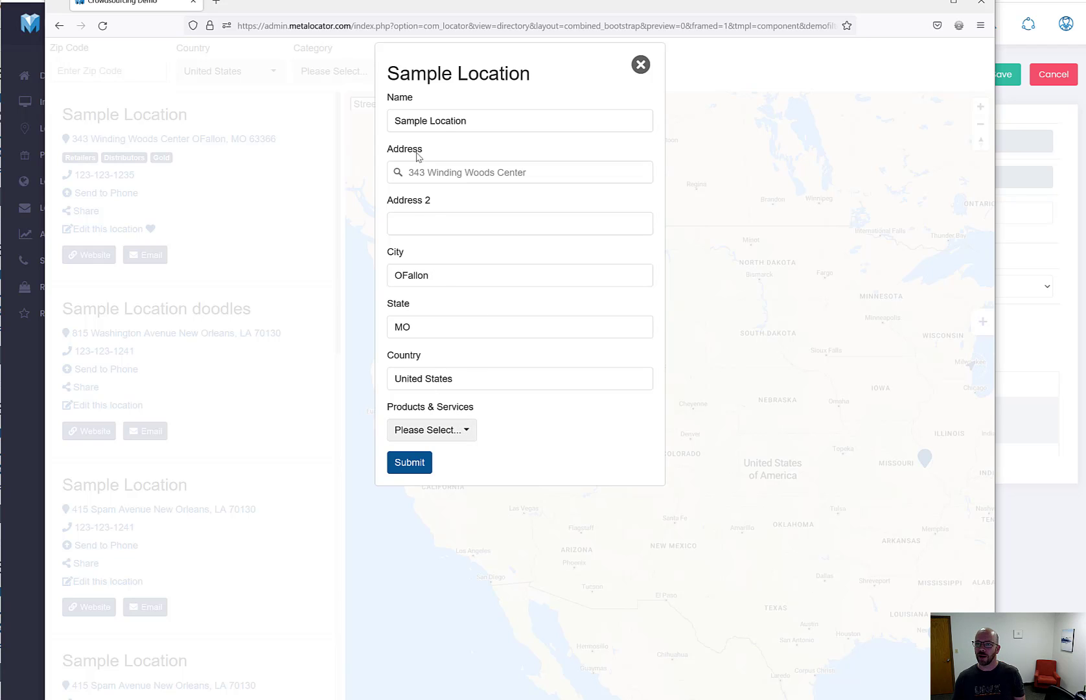
# Rename the location to 'Sample Location Test', tag it General Plumbing, and submit the edit
pyautogui.click(478, 118)
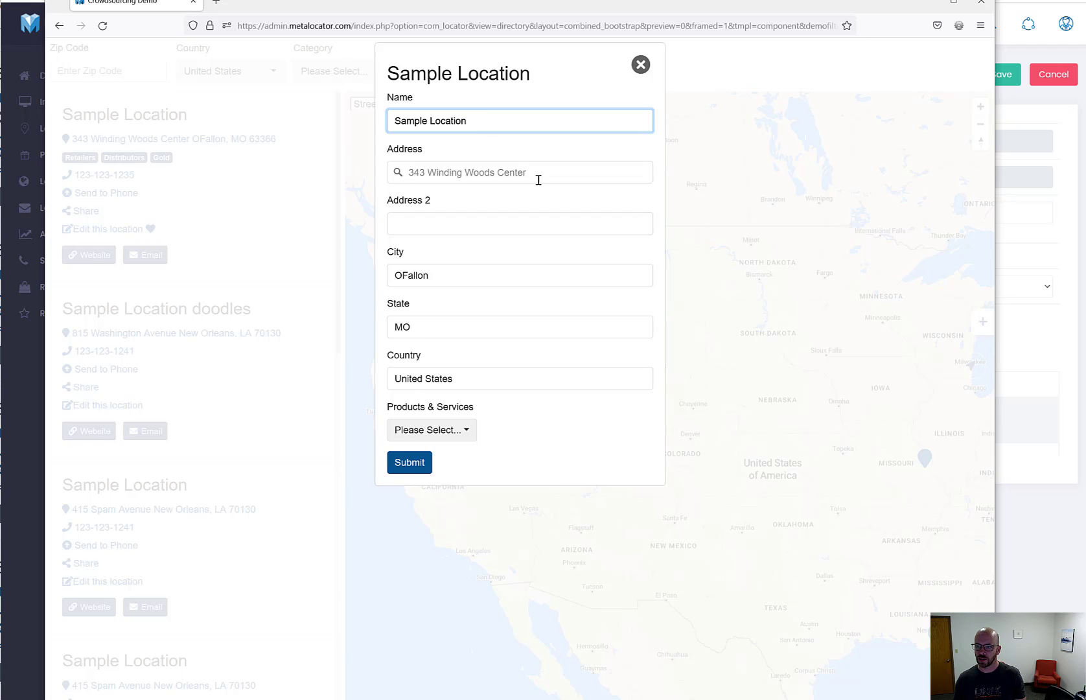
pyautogui.write('T')
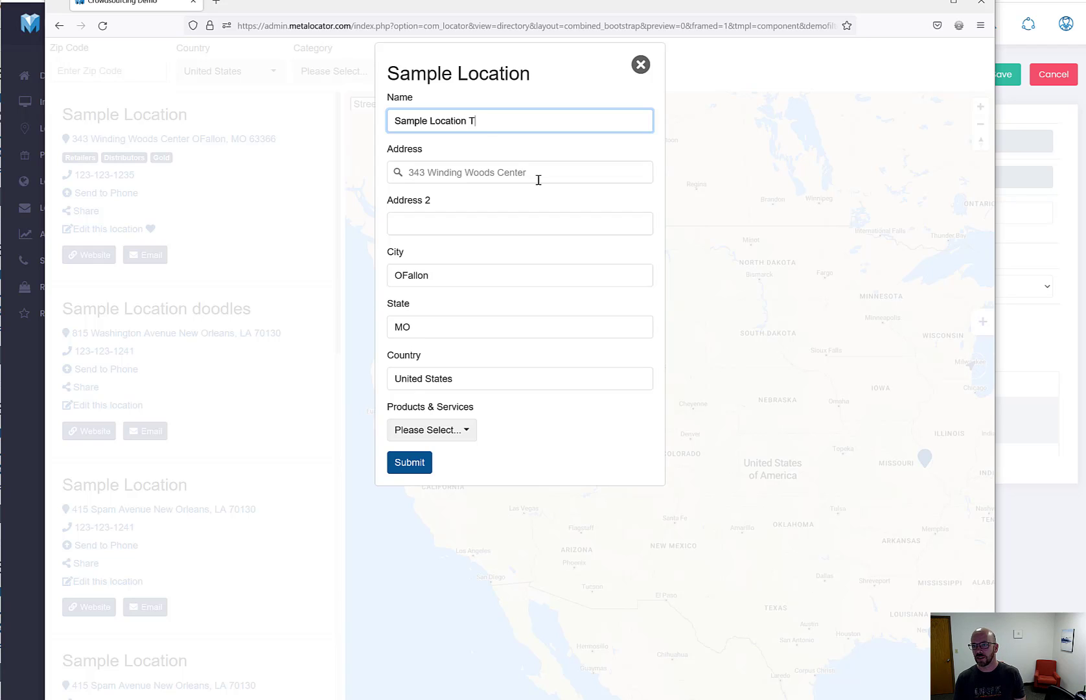
pyautogui.write('est')
pyautogui.click(454, 430)
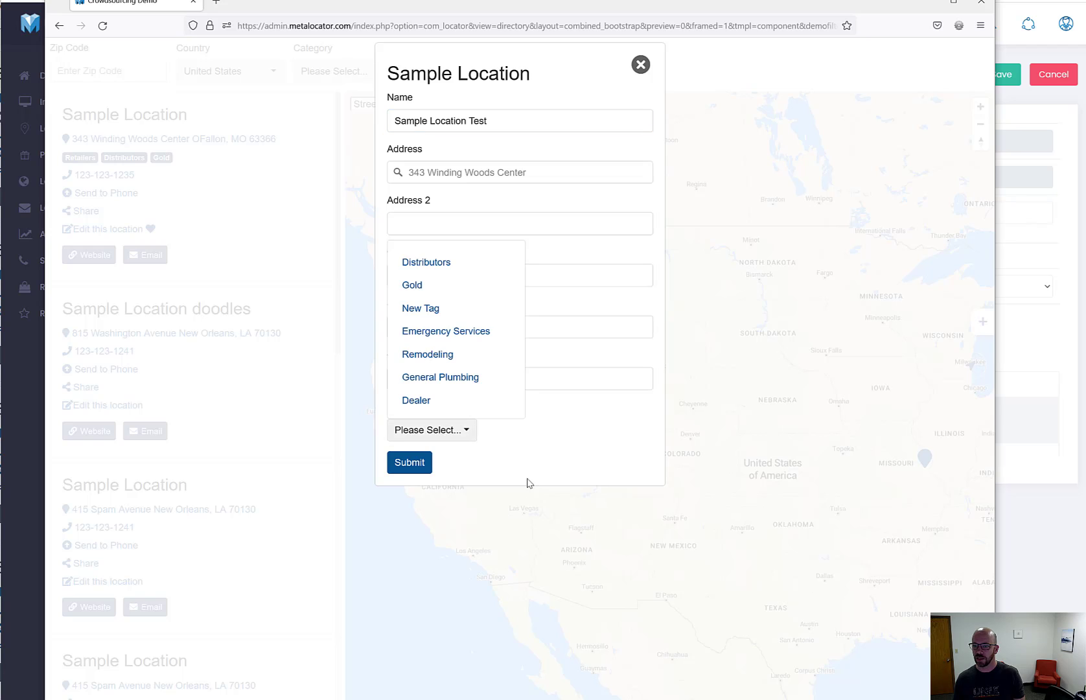
pyautogui.click(453, 309)
pyautogui.click(444, 432)
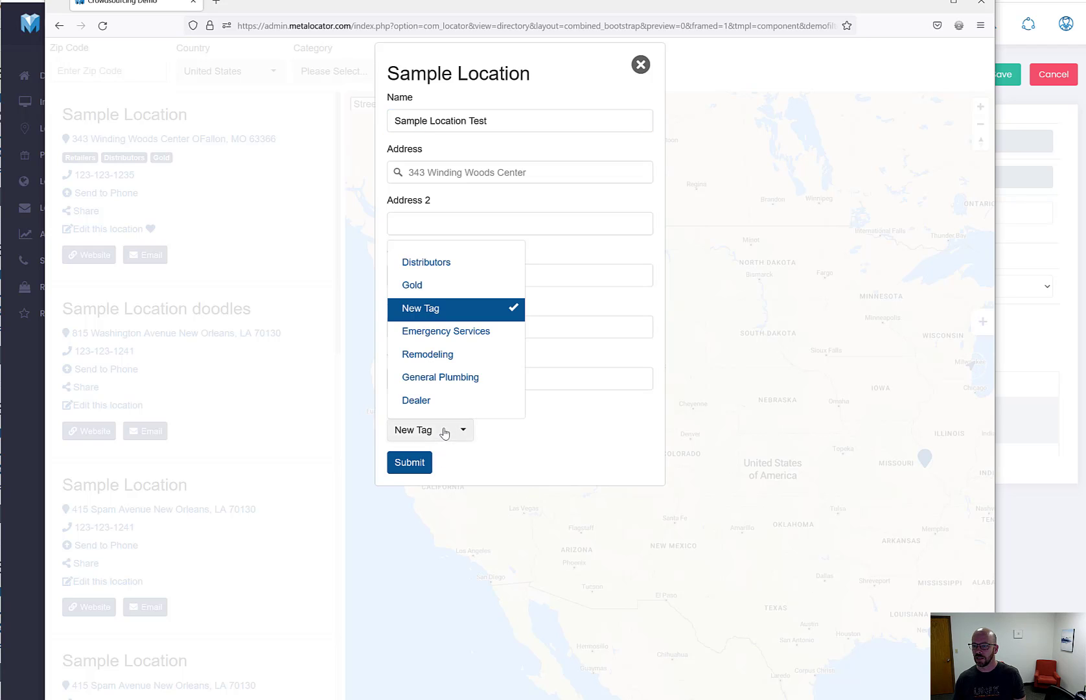
pyautogui.click(448, 381)
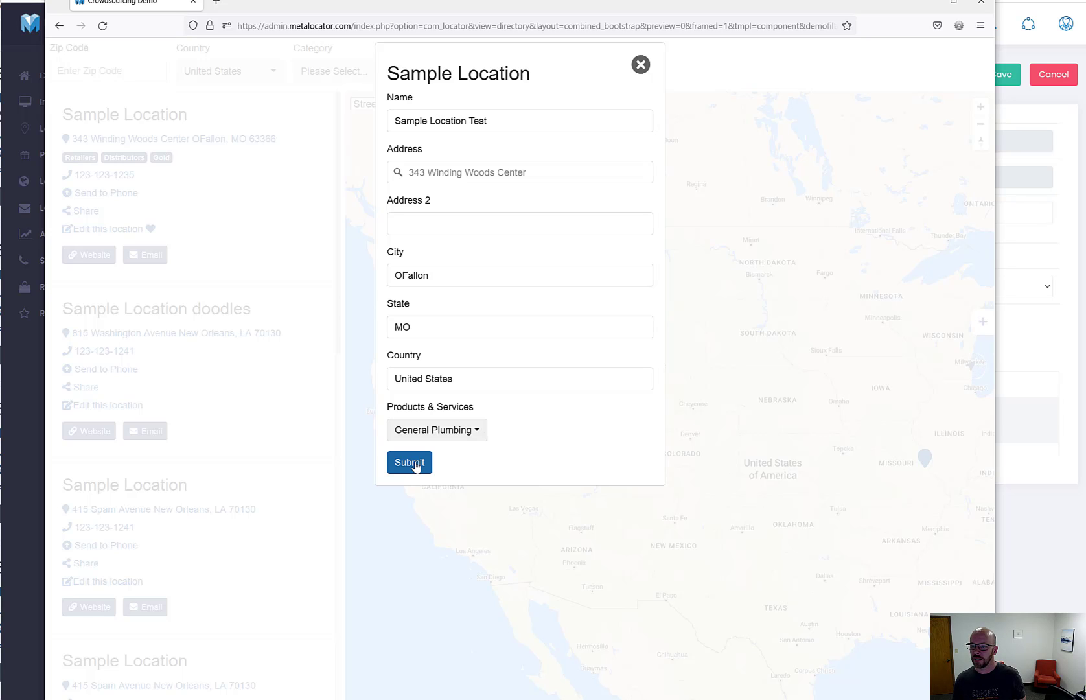
pyautogui.click(410, 463)
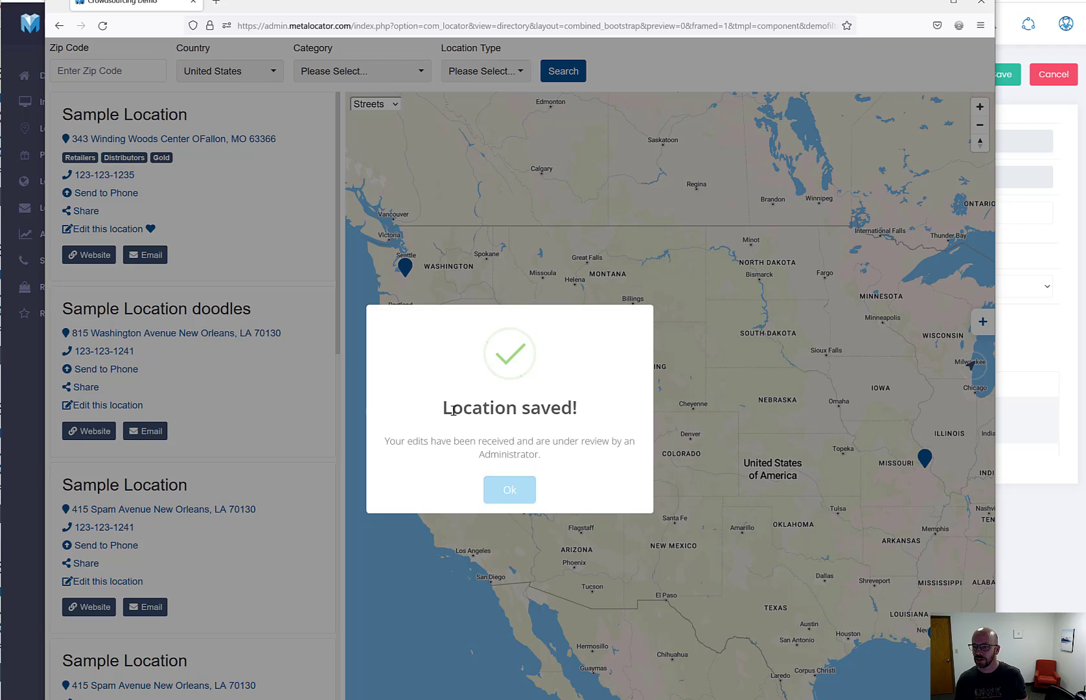
# Read the 'Location saved!' and under-review messages, then close the location directory popup
pyautogui.moveTo(451, 407); pyautogui.dragTo(560, 441)
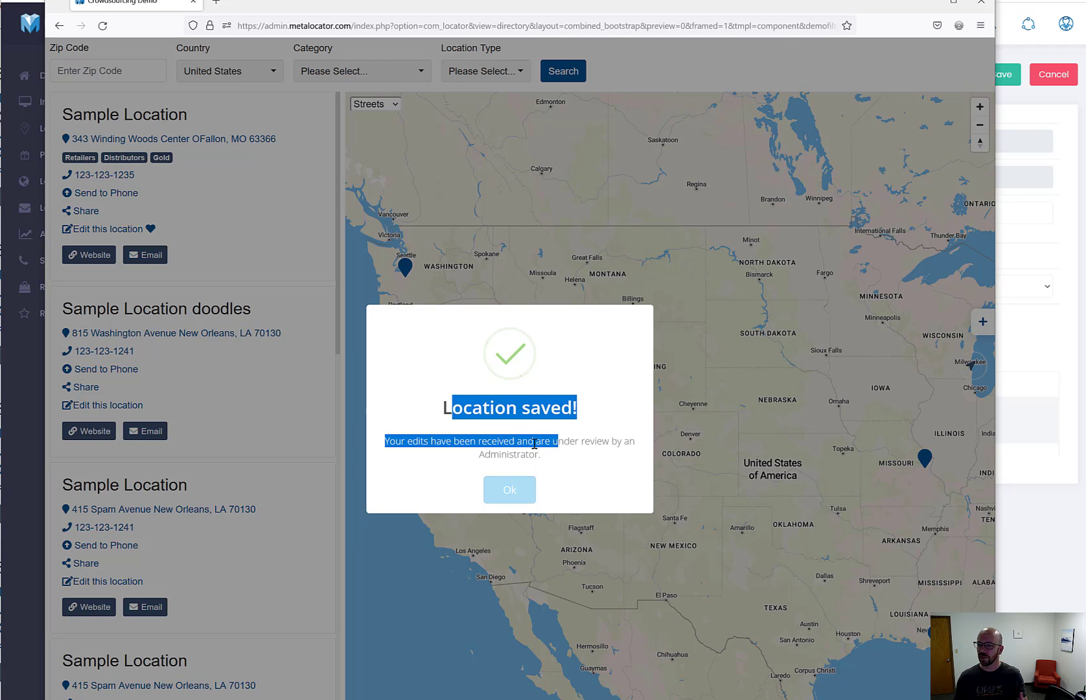
pyautogui.click(535, 444)
pyautogui.moveTo(556, 458); pyautogui.dragTo(375, 447)
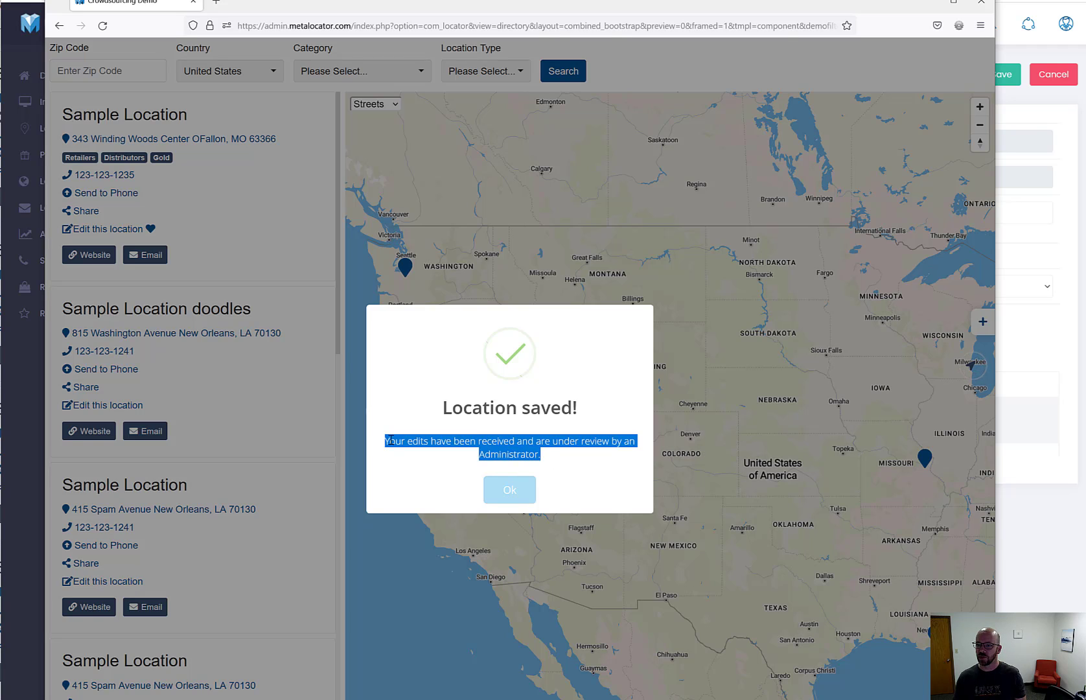
pyautogui.click(391, 439)
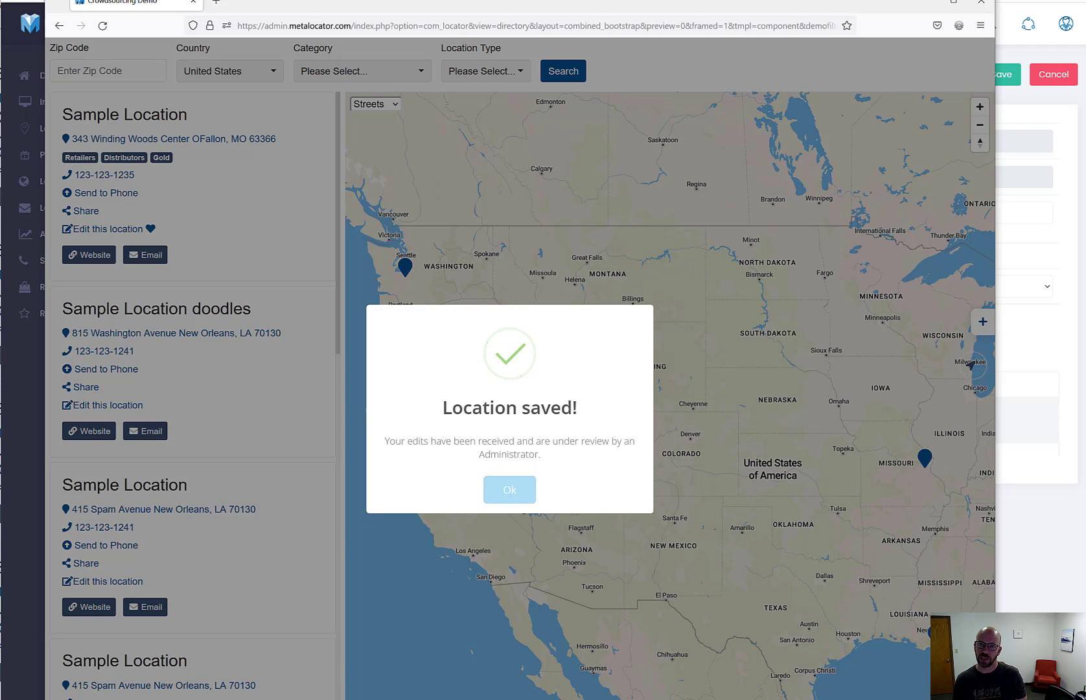
pyautogui.press('Return')
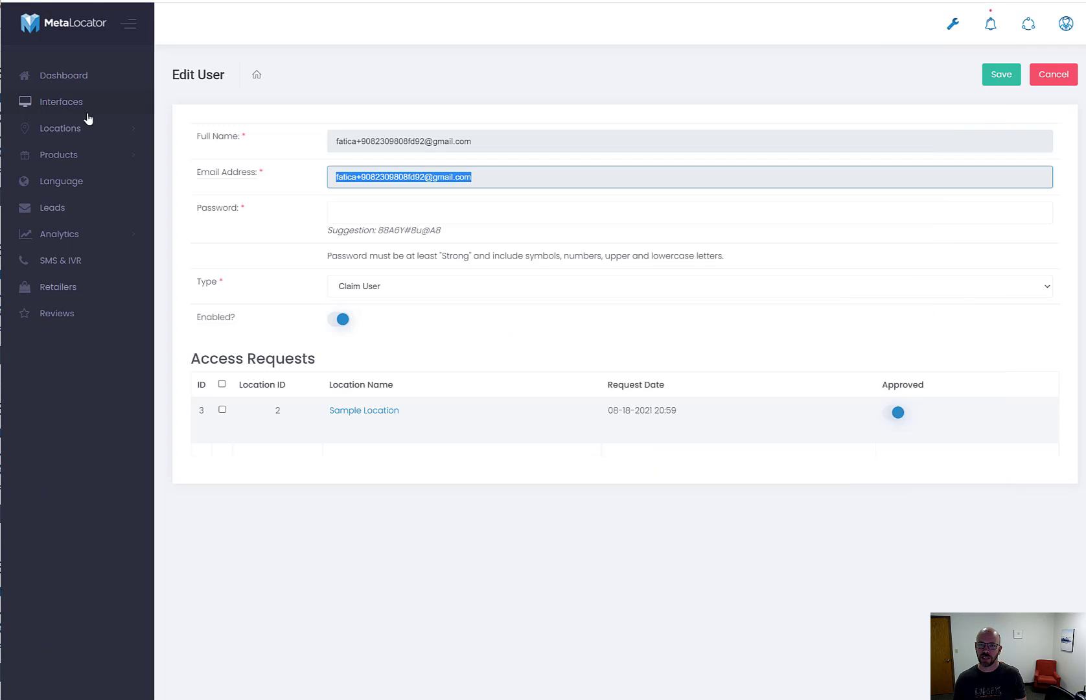
# Under Locations > All Records, open Versions and view revision 3
pyautogui.click(75, 127)
pyautogui.rightClick(71, 154)
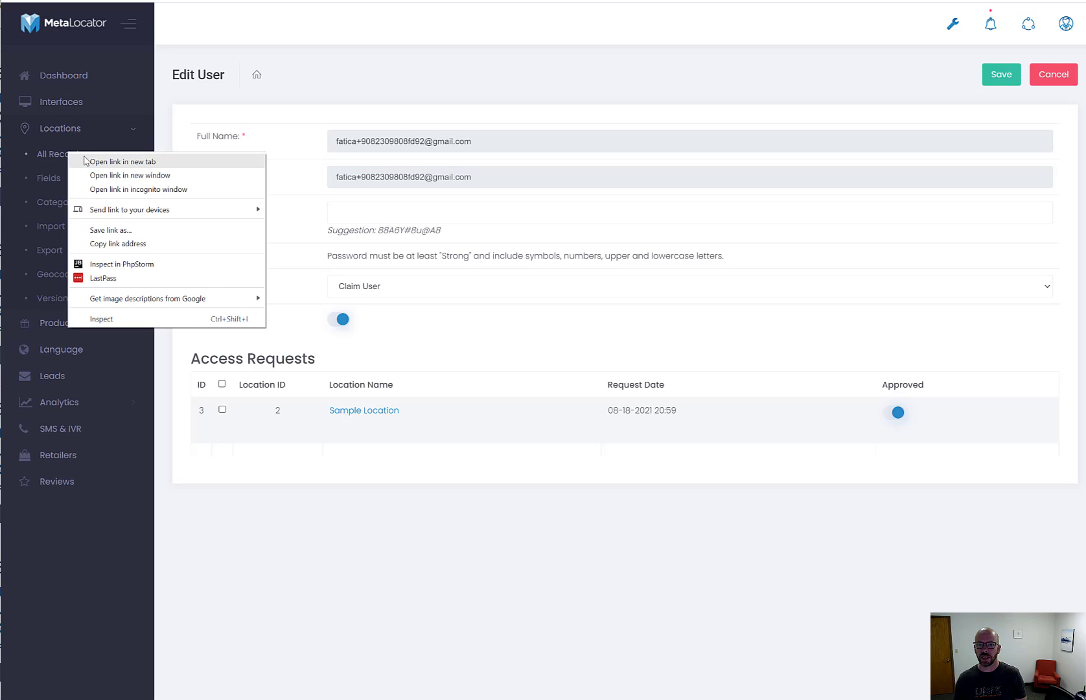
pyautogui.click(120, 161)
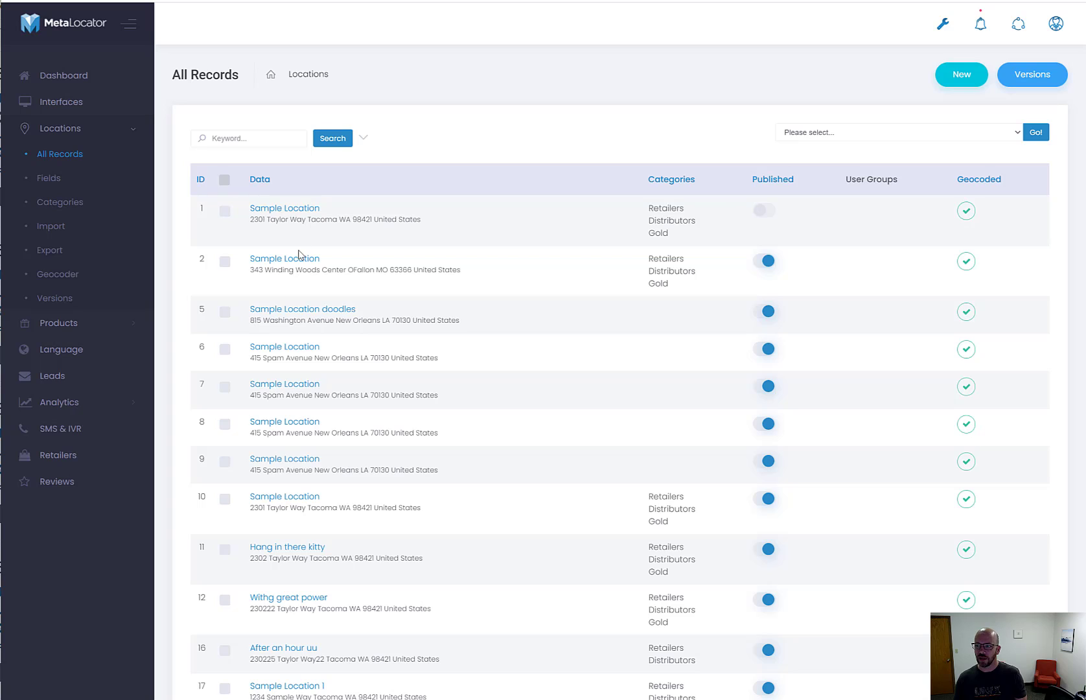
pyautogui.click(1025, 87)
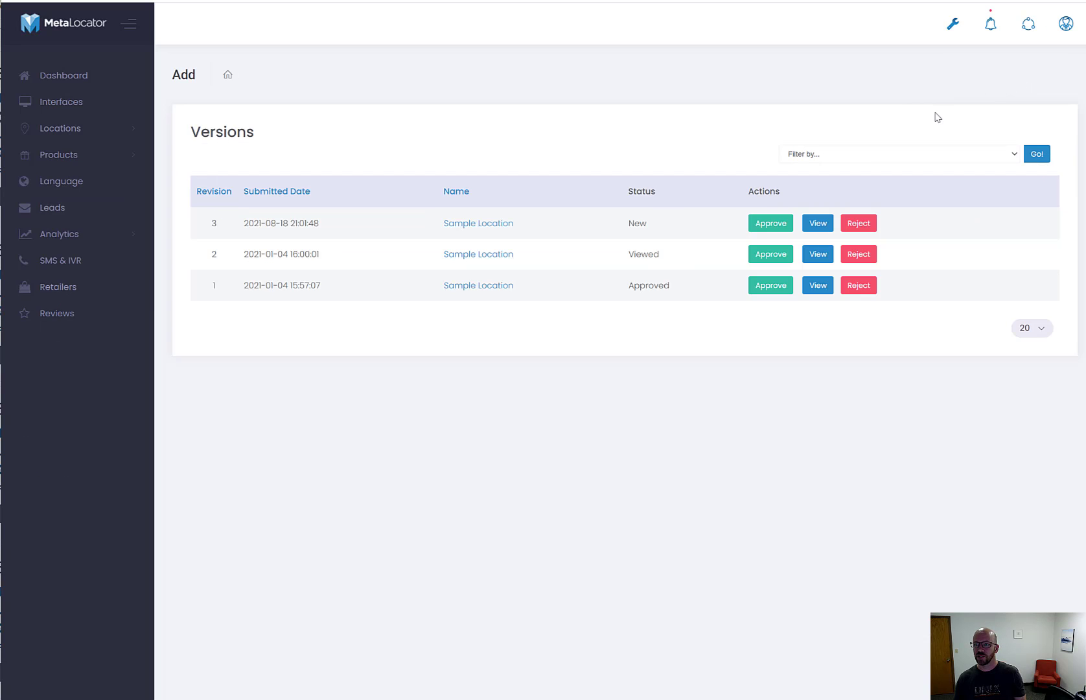
pyautogui.moveTo(321, 224); pyautogui.dragTo(244, 227)
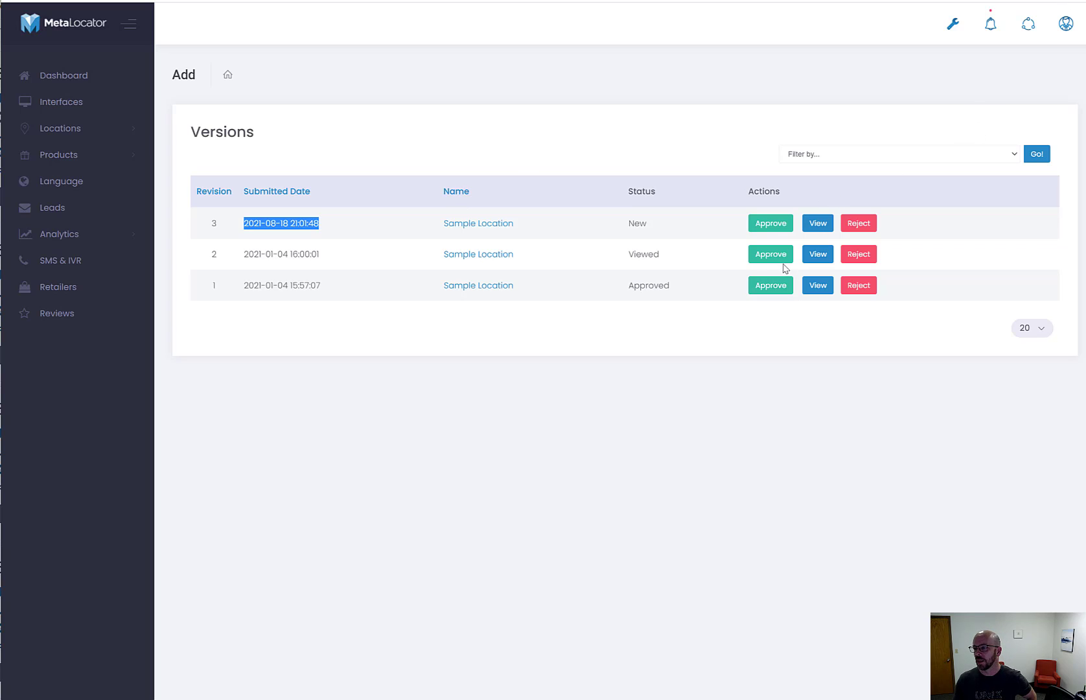
pyautogui.click(812, 227)
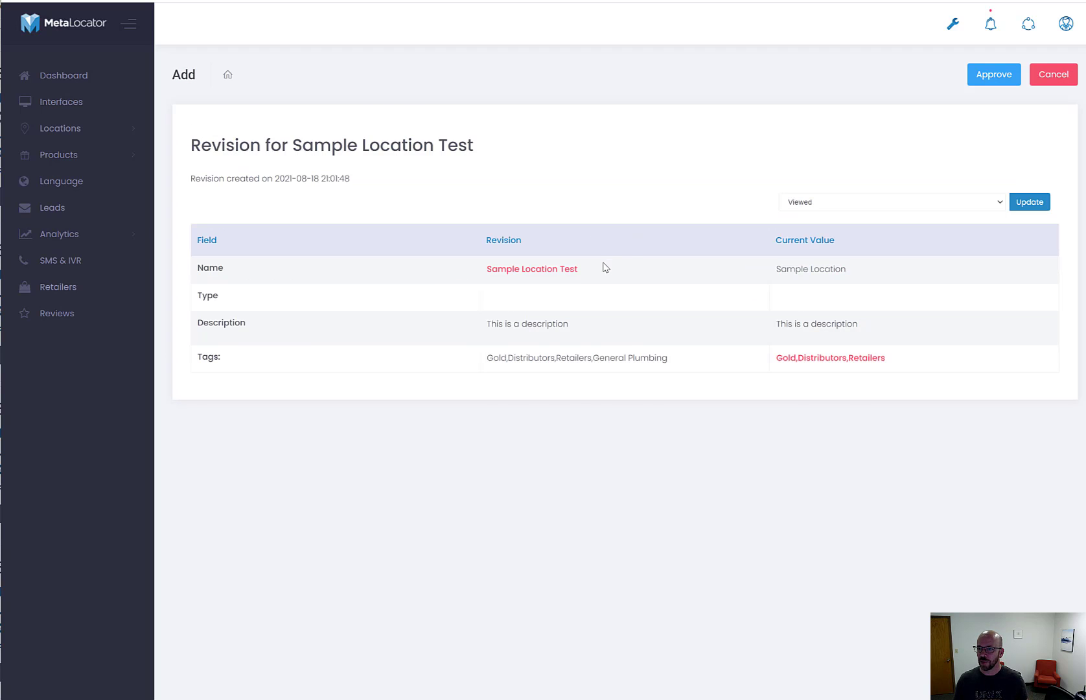
# Check the proposed name 'Sample Location Test' and its tags, then approve revision 3 and confirm
pyautogui.moveTo(570, 272); pyautogui.dragTo(483, 271)
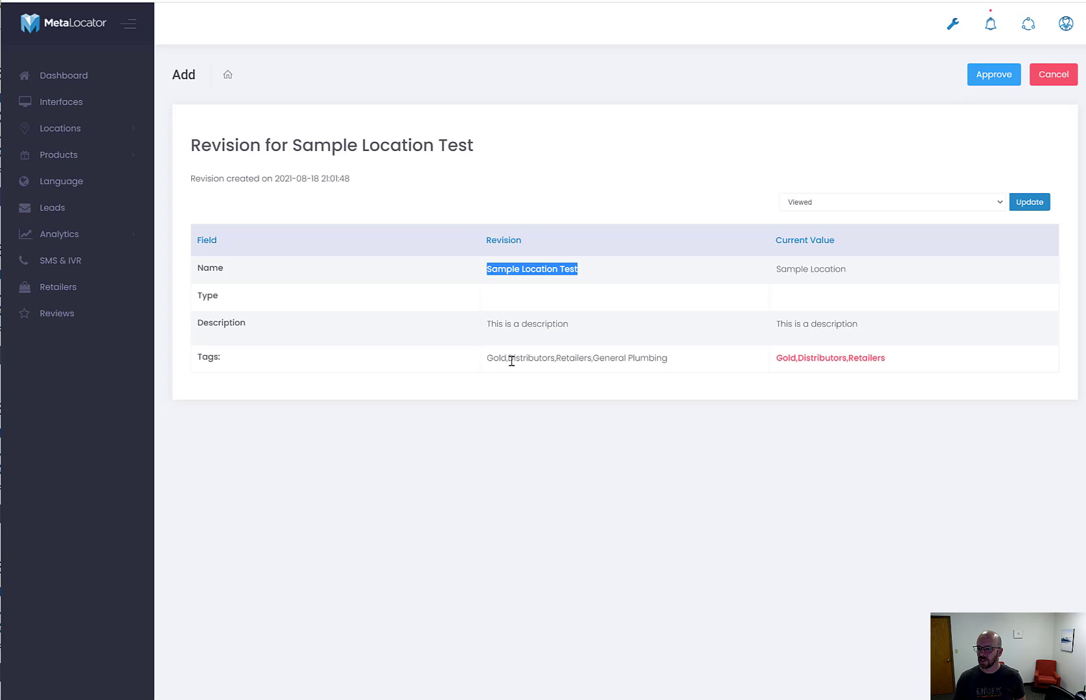
pyautogui.moveTo(490, 358); pyautogui.dragTo(665, 359)
pyautogui.click(665, 358)
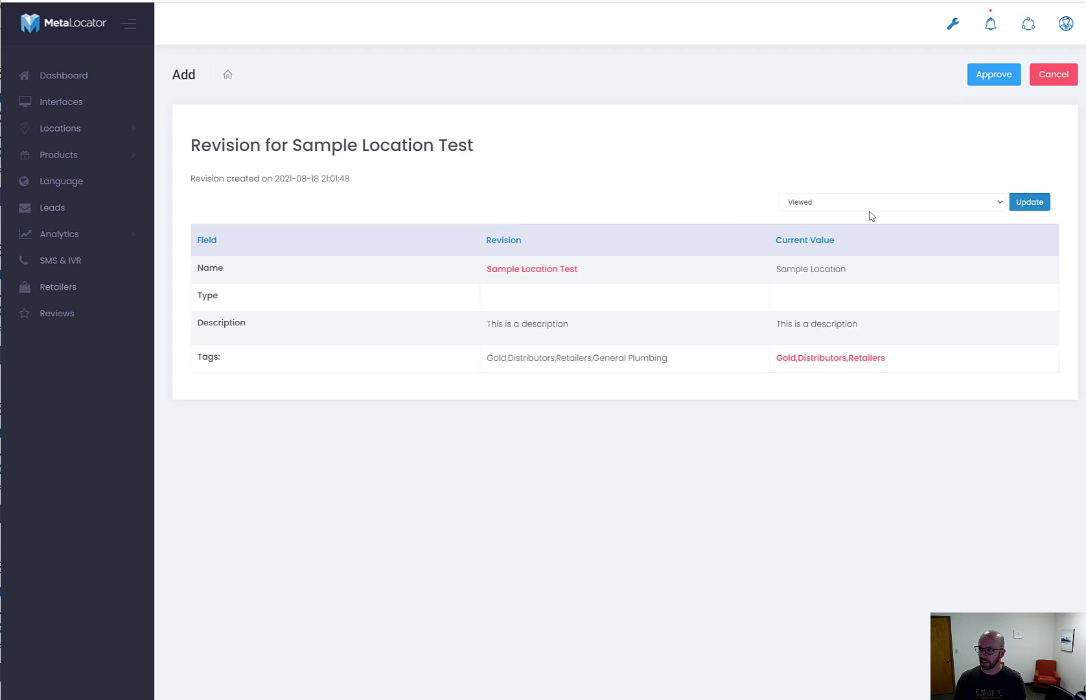
pyautogui.hotkey('ctrl', 'a')
pyautogui.click(871, 185)
pyautogui.click(989, 76)
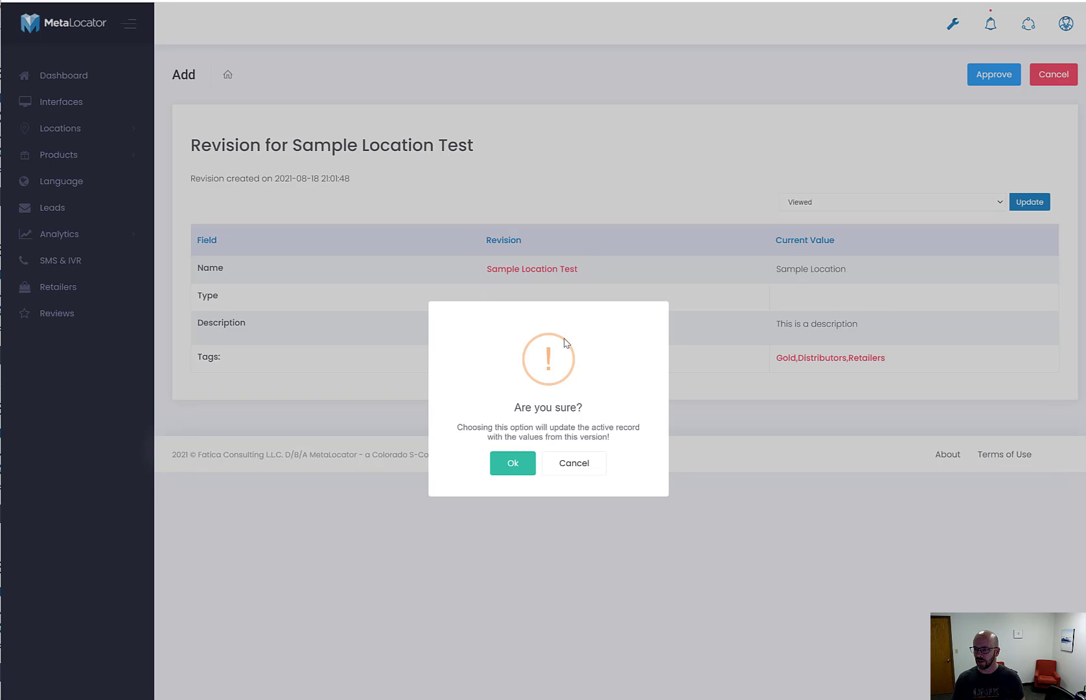
pyautogui.click(506, 463)
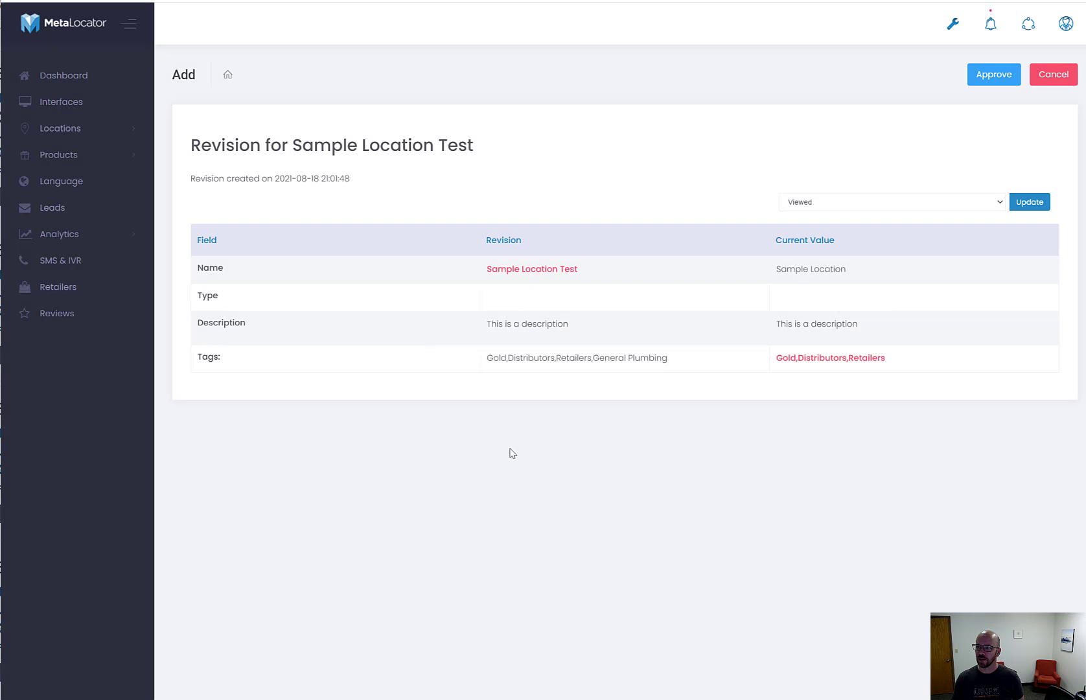